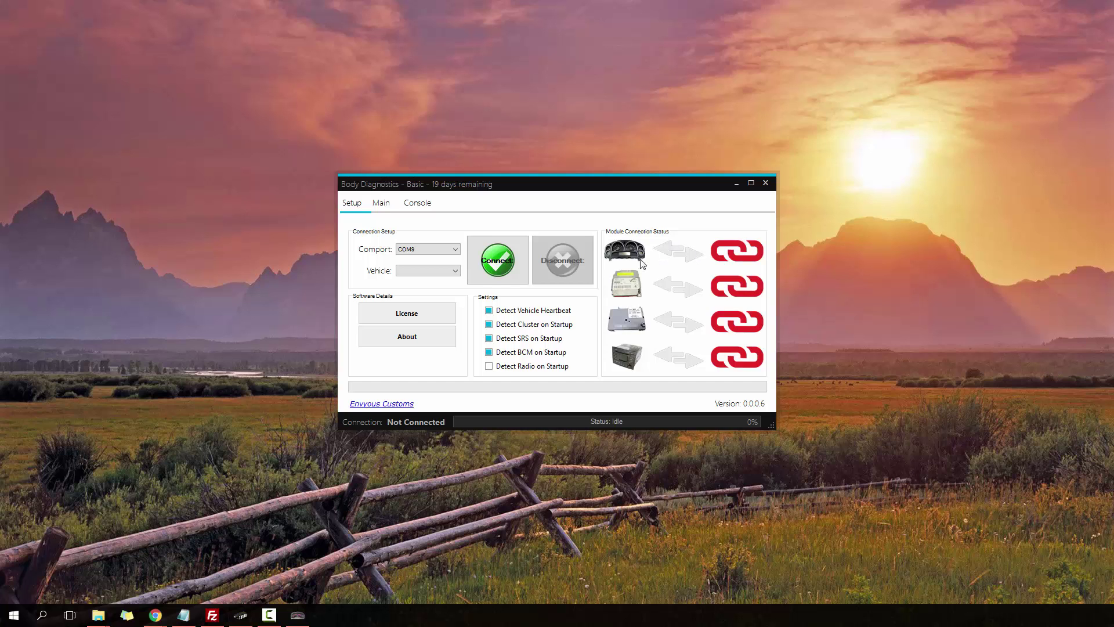
Select VY Commodore as the vehicle and connect to its modules.
click(431, 271)
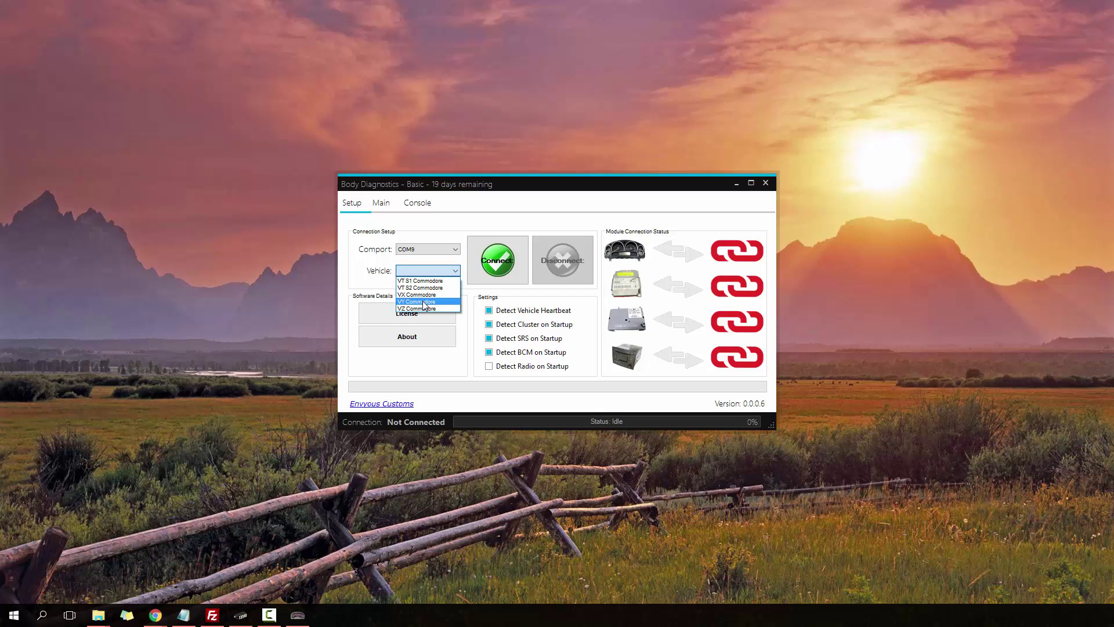
click(424, 302)
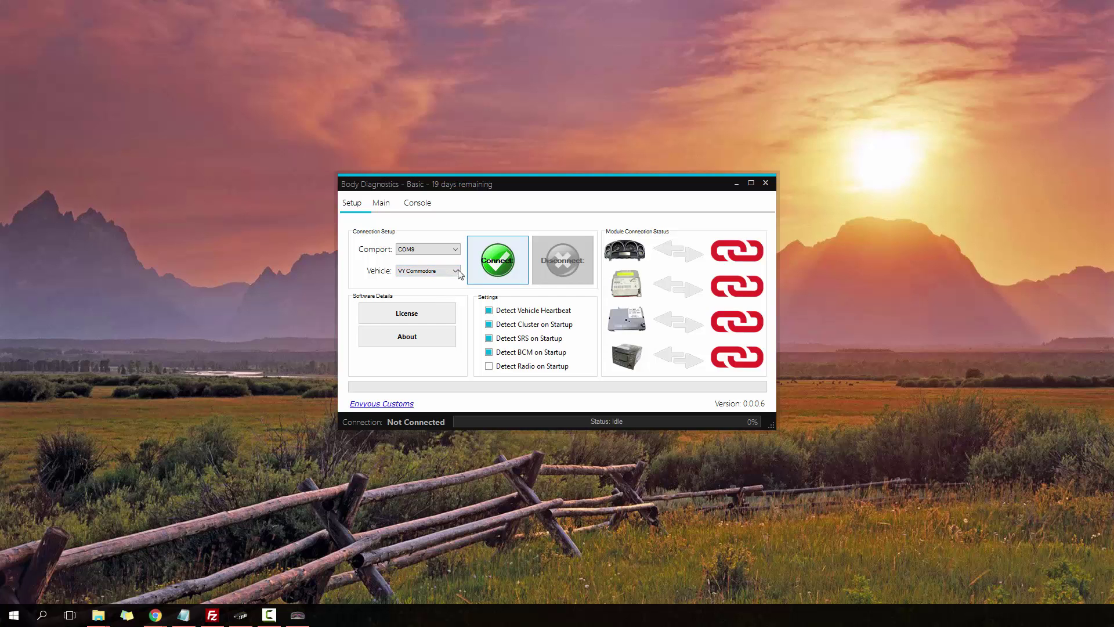
click(487, 260)
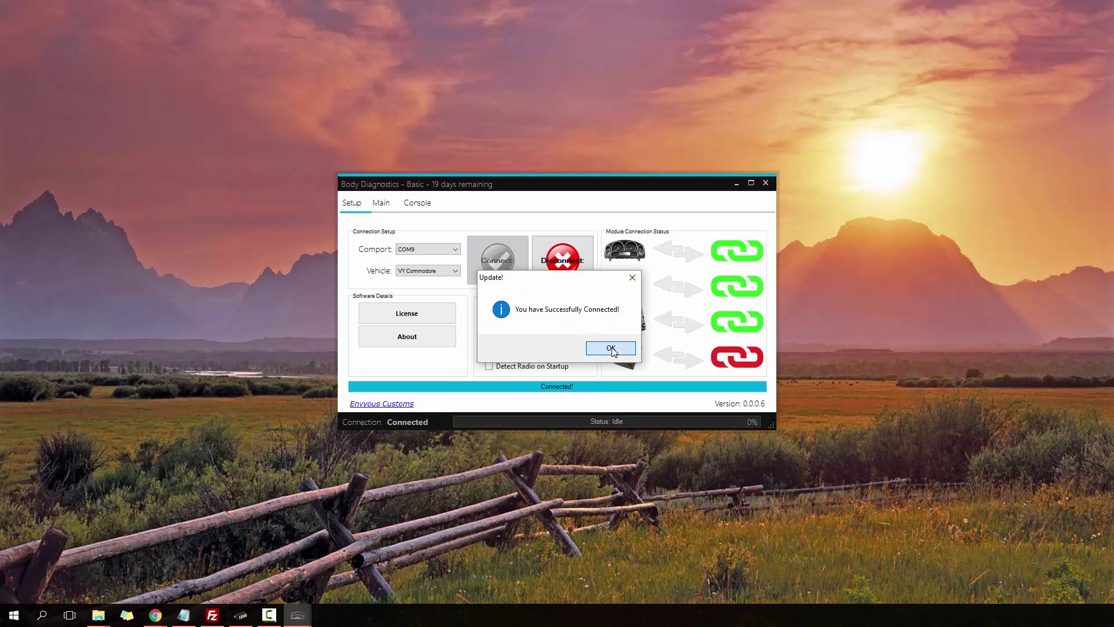
click(611, 349)
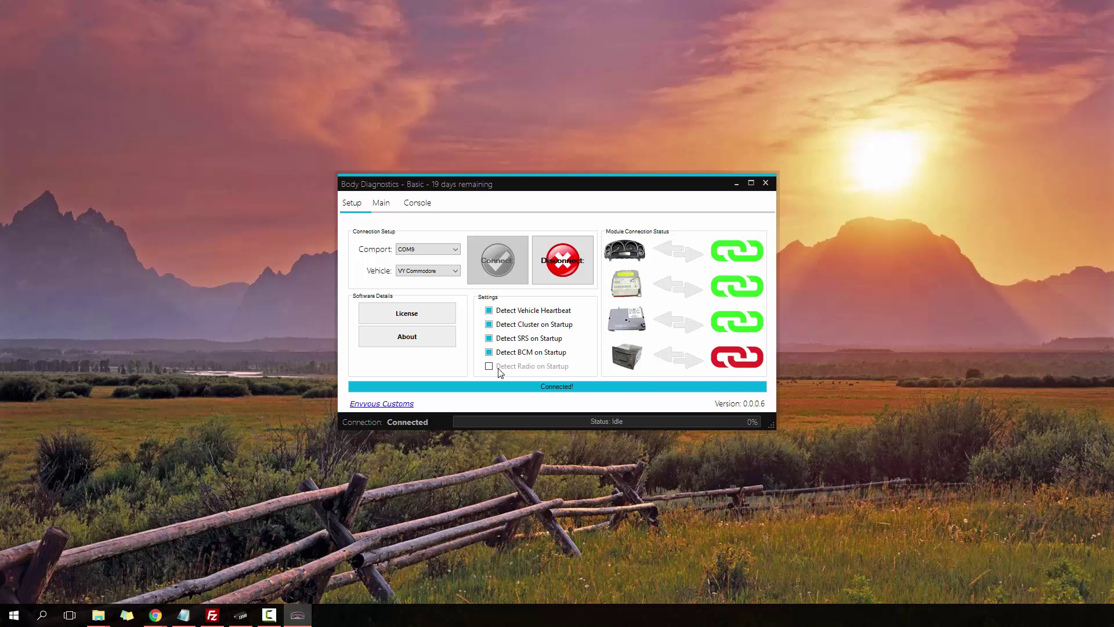
click(514, 367)
Read the instrument cluster's module details and live data, including the warnings and indications list.
click(382, 207)
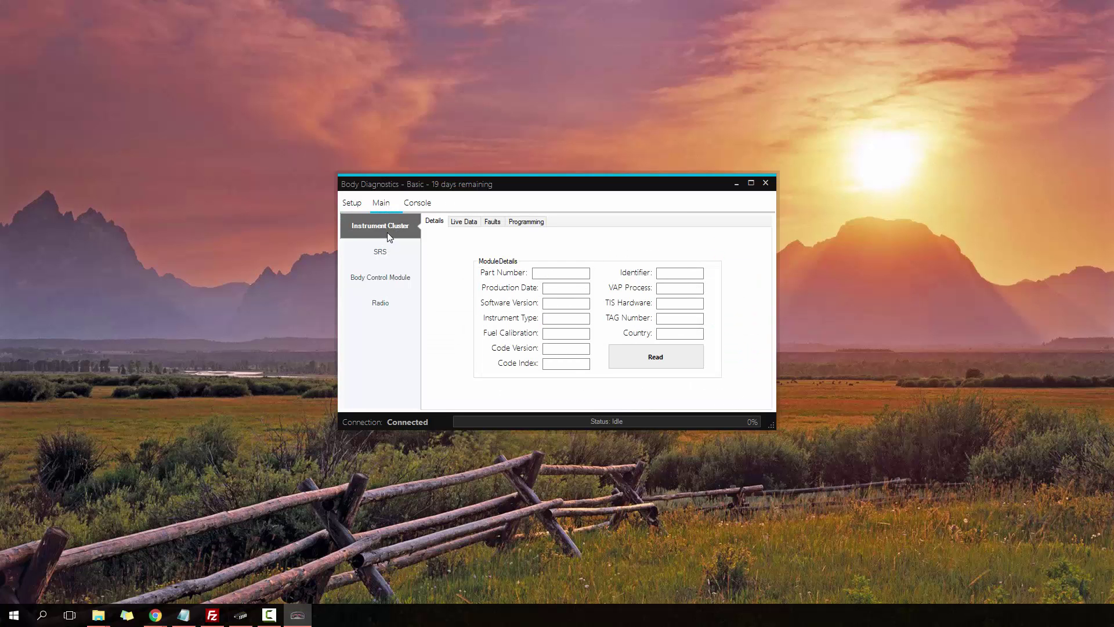
click(662, 364)
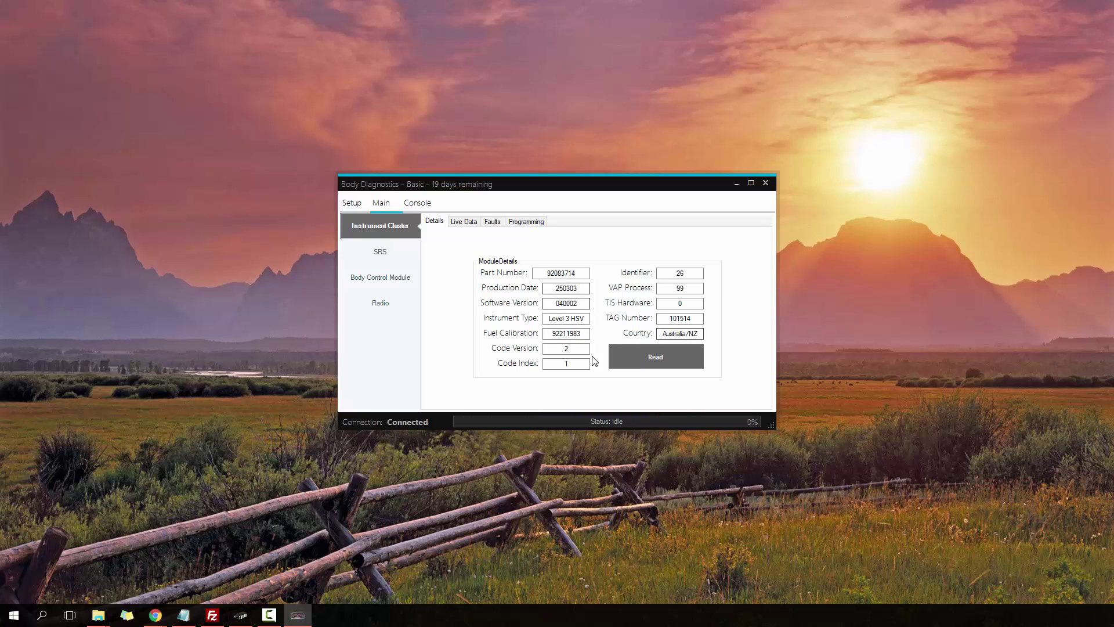
click(463, 222)
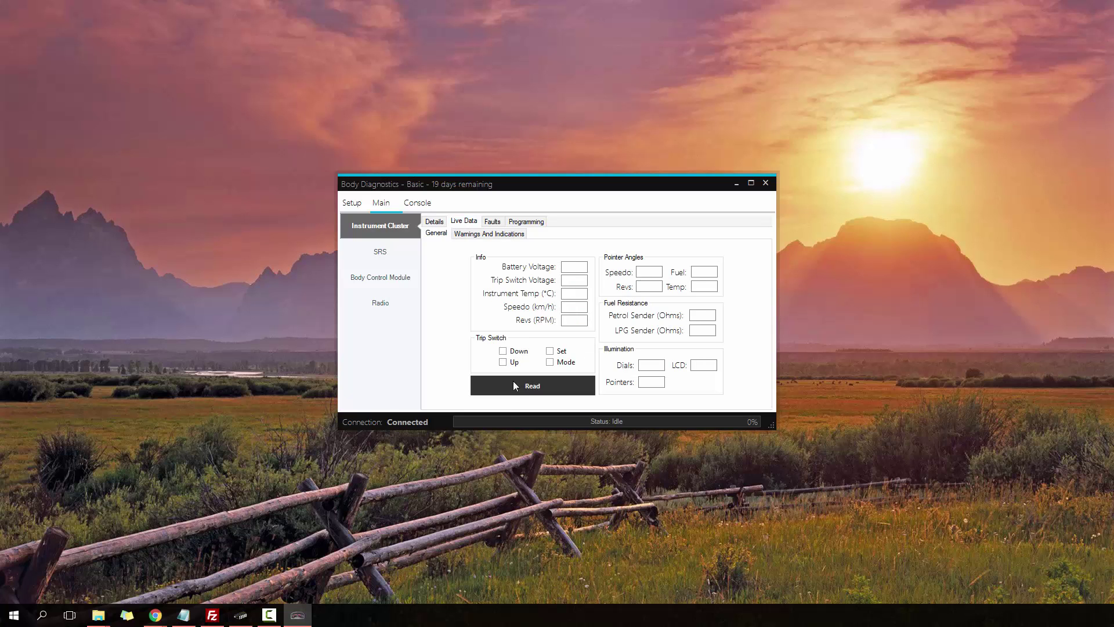
click(513, 381)
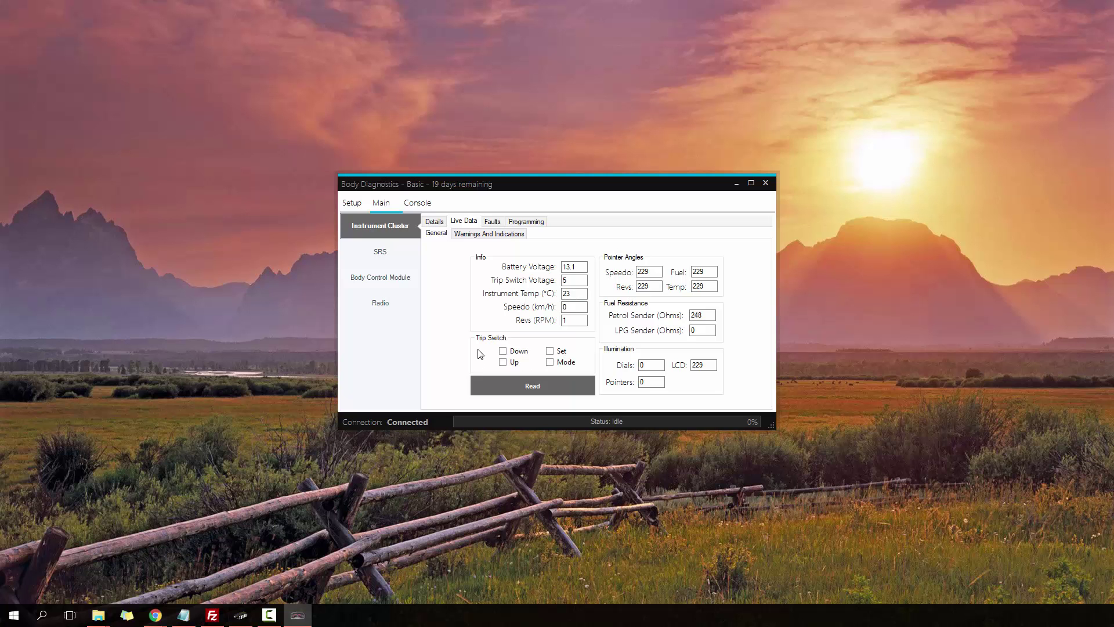
click(491, 234)
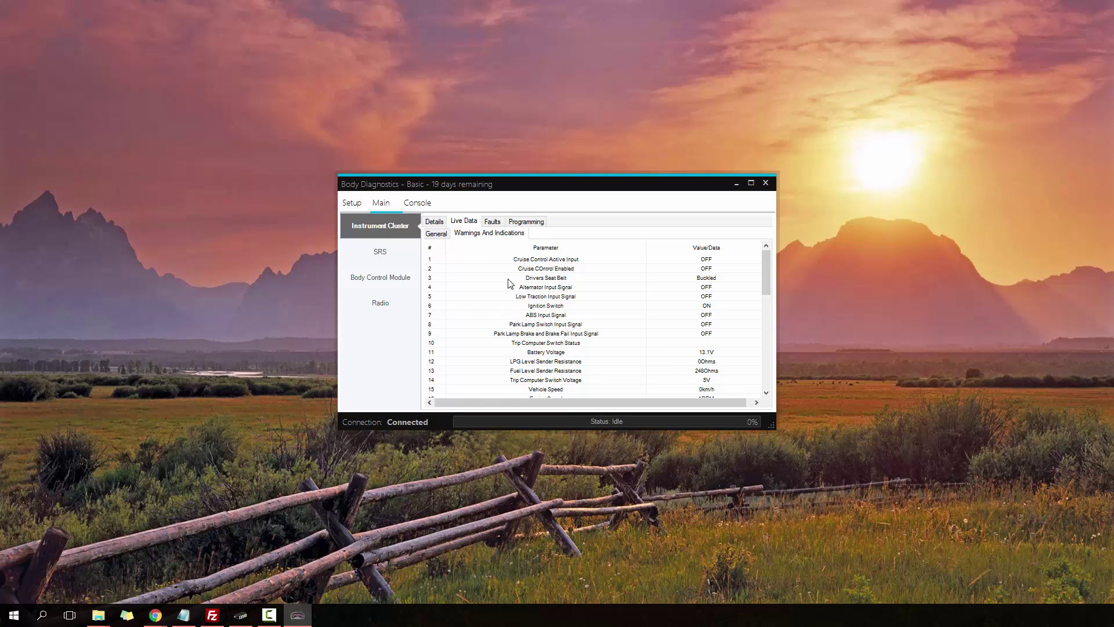
mouse_move(767, 268)
mouse_down()
mouse_move(759, 358)
mouse_move(760, 255)
mouse_up()
Read the instrument cluster's current faults and fault history, finishing with the current faults.
click(492, 223)
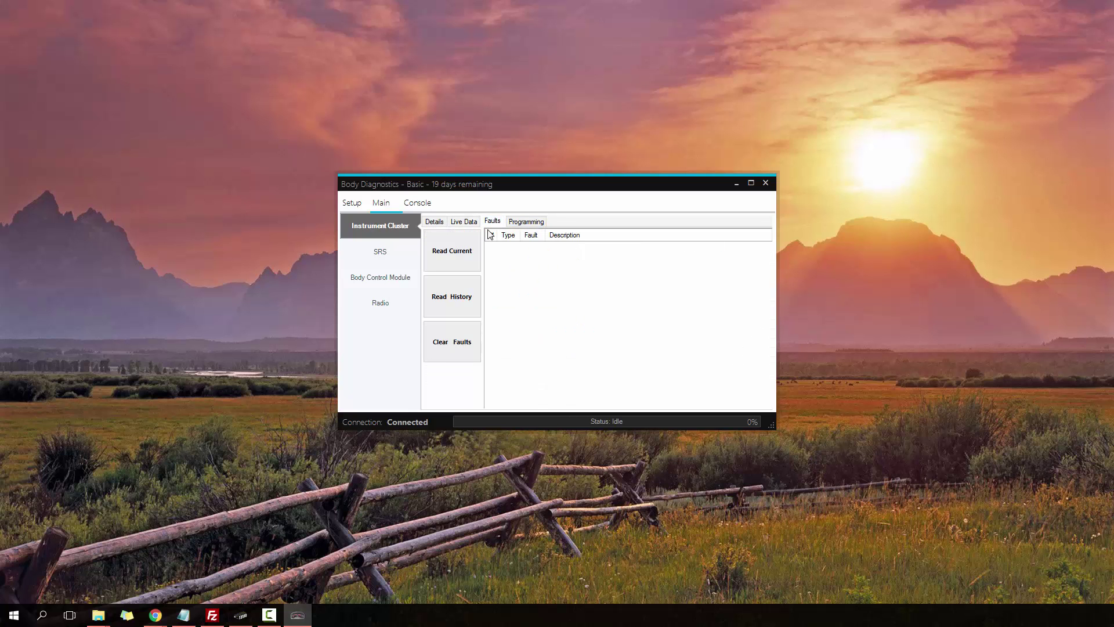
click(455, 254)
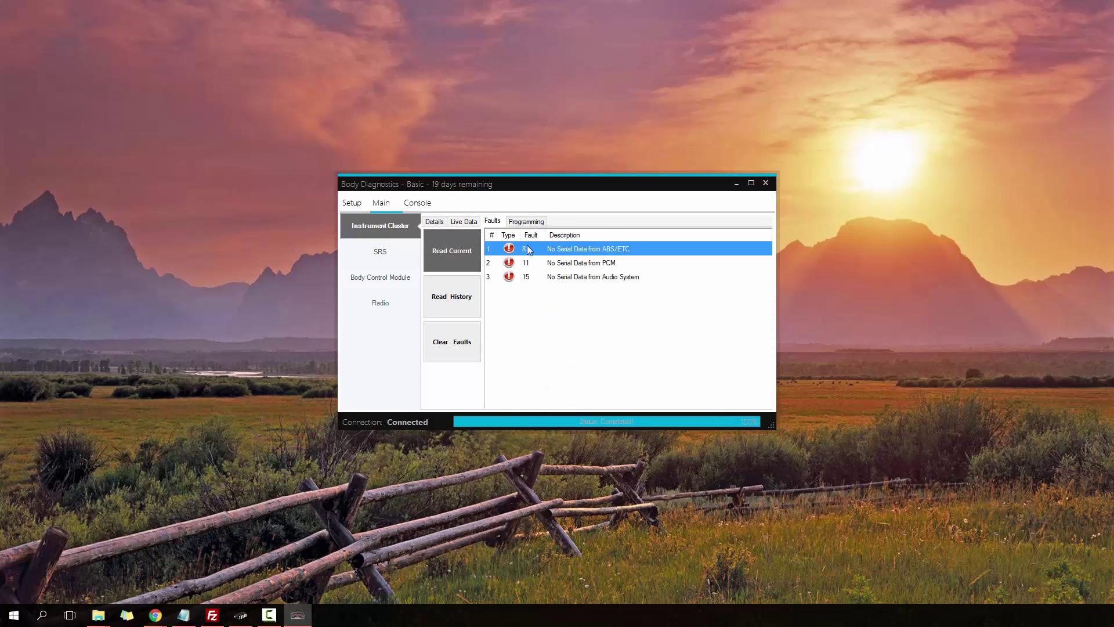
click(607, 265)
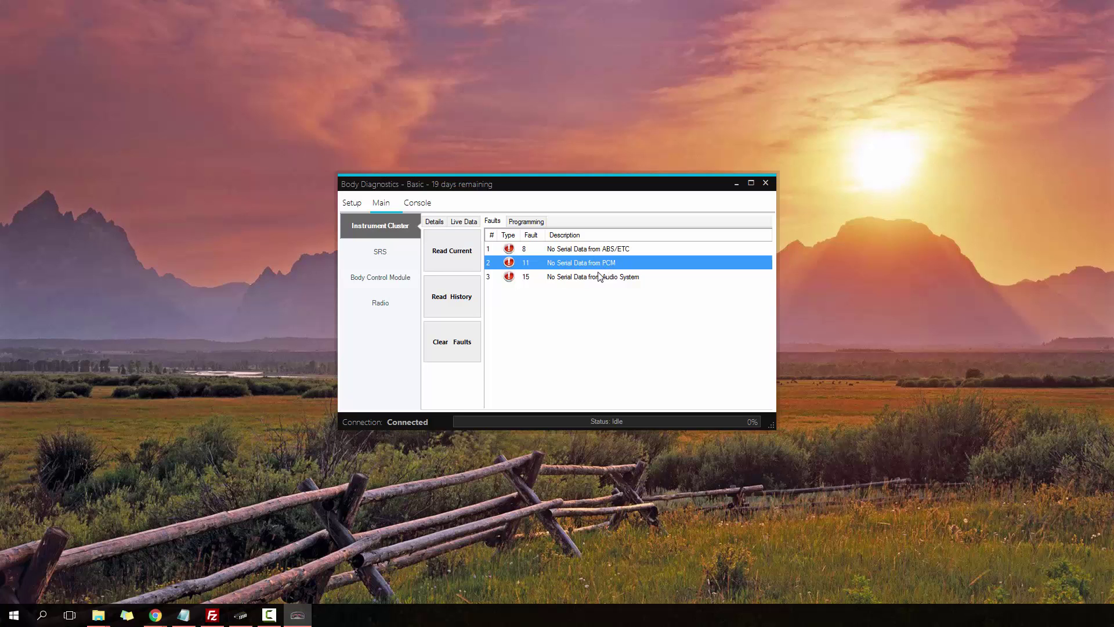
click(581, 280)
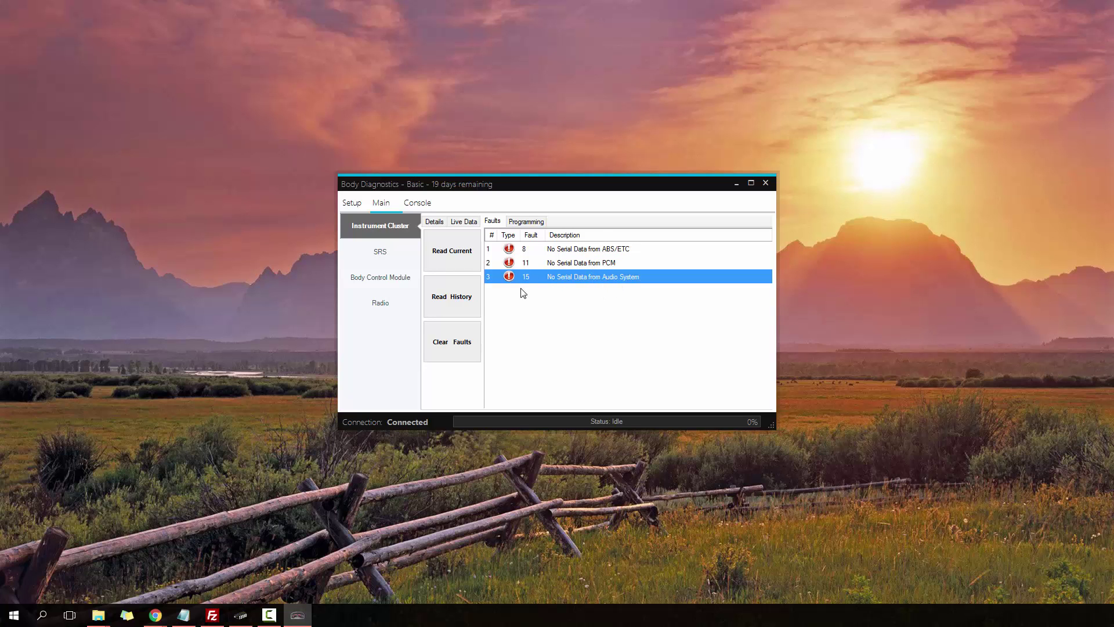
click(461, 296)
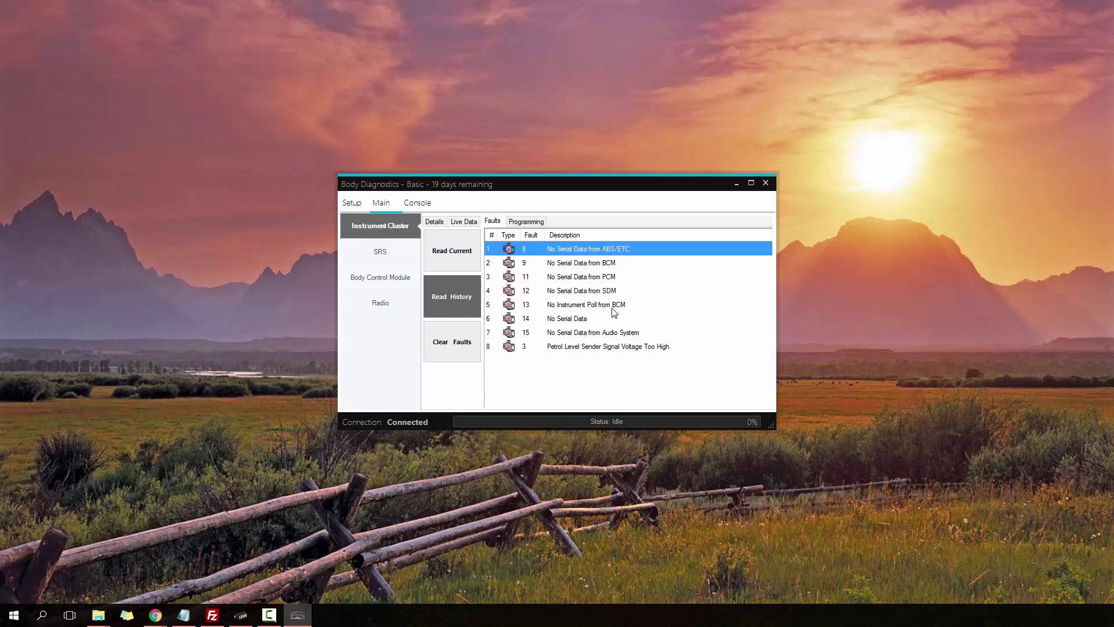
click(458, 256)
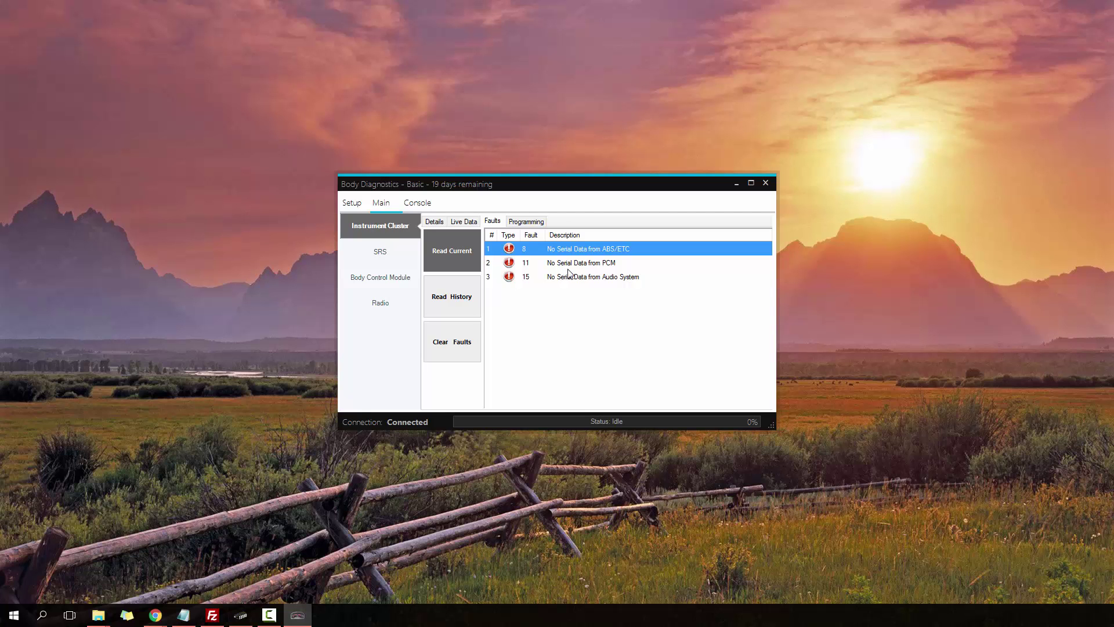
Read the instrument cluster's engine and transmission settings, SRS configuration and options for programming.
click(528, 222)
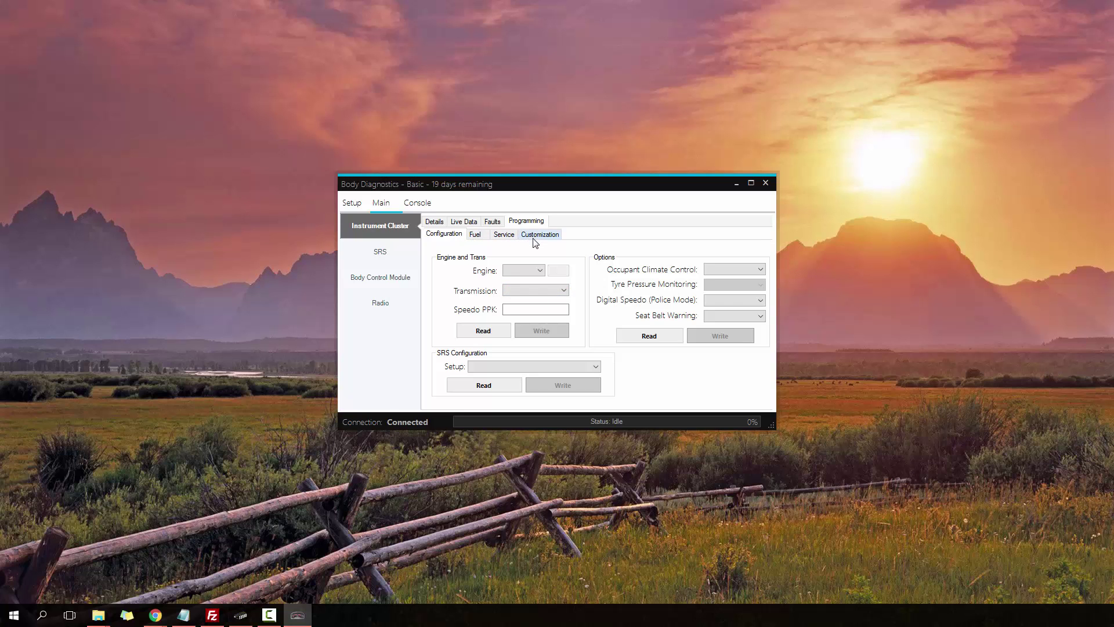
click(484, 332)
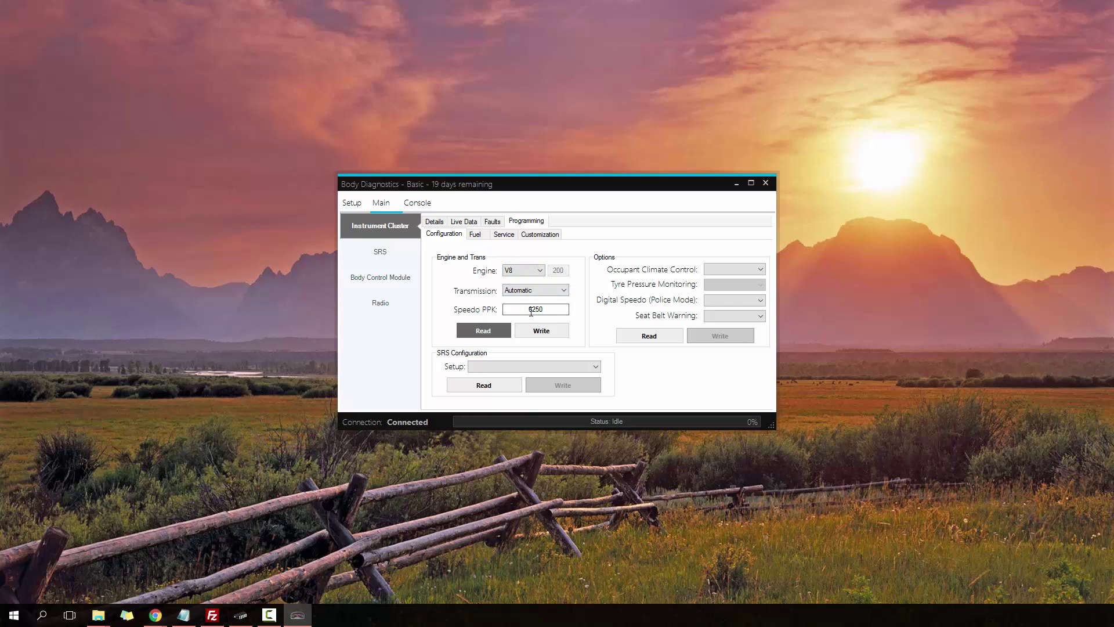
double_click(531, 312)
click(550, 309)
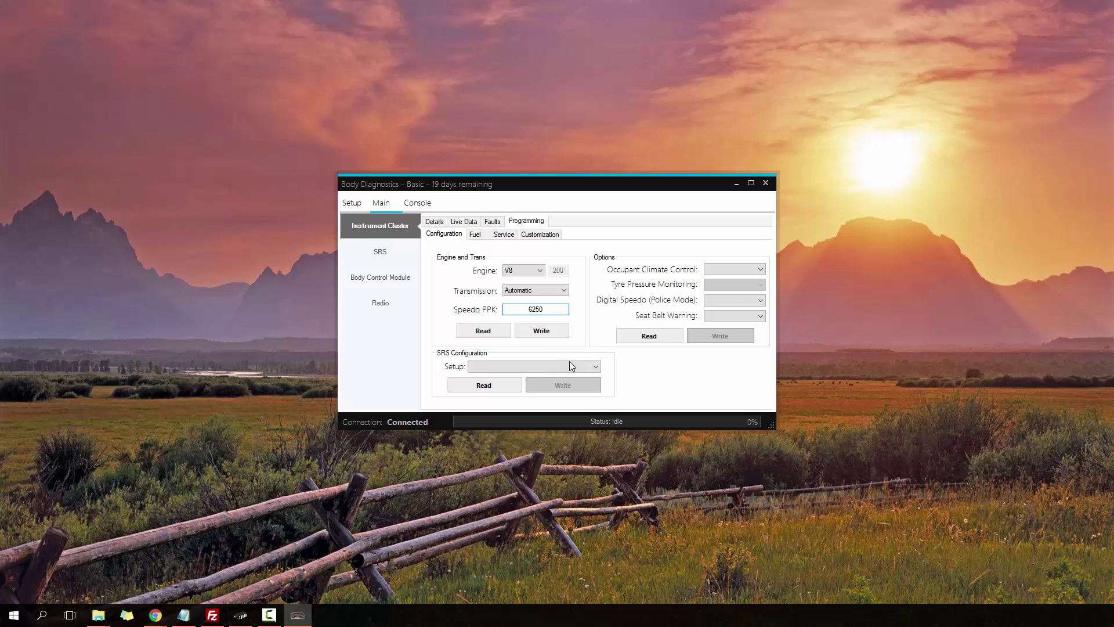
click(495, 382)
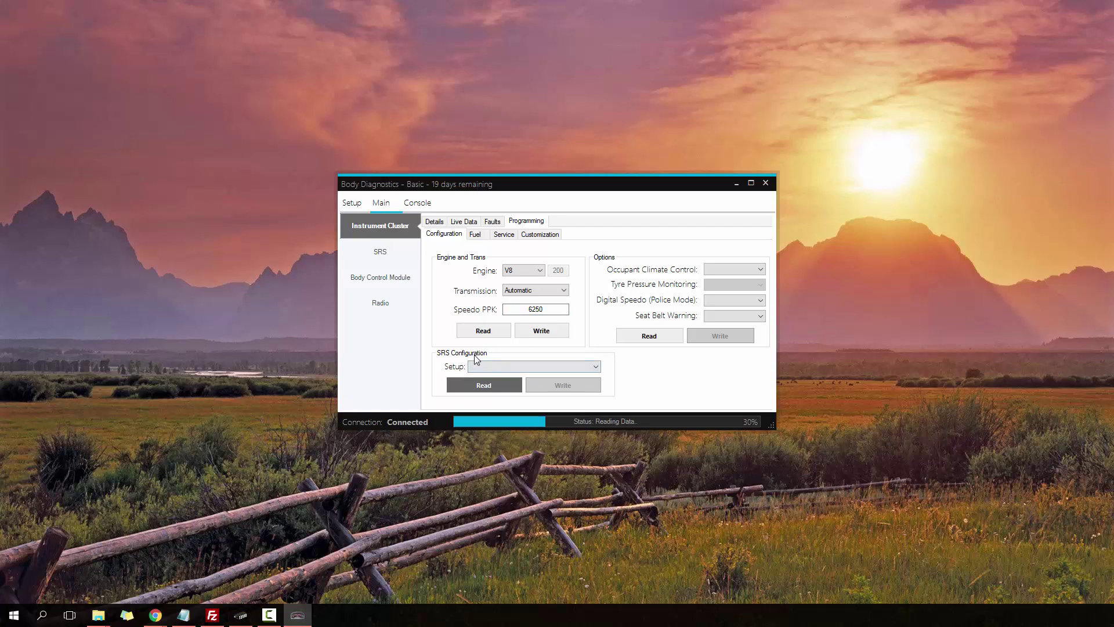
click(648, 337)
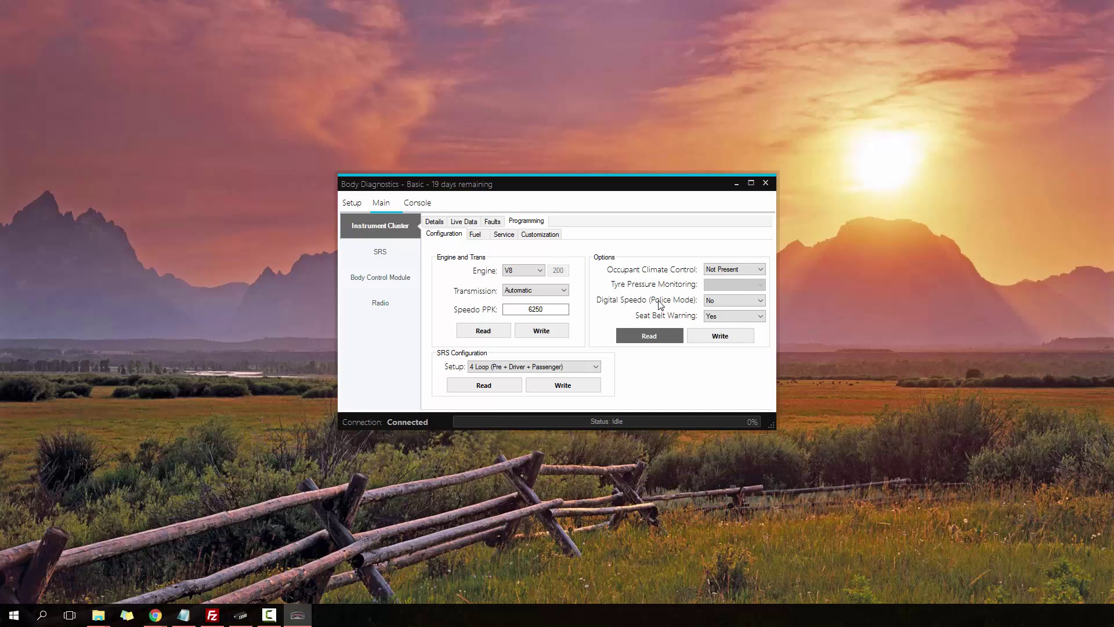
Set Digital Speedo (Police Mode) to Yes and write the SRS setup 3 Loop (Pre + Driver) to the instrument cluster.
click(720, 300)
click(723, 319)
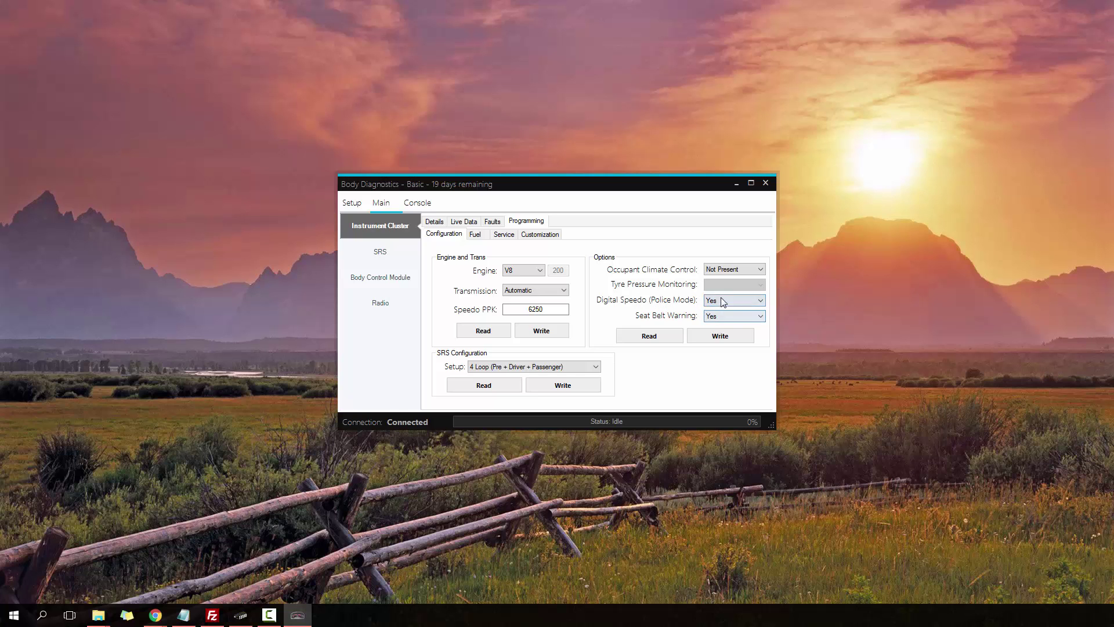
click(528, 371)
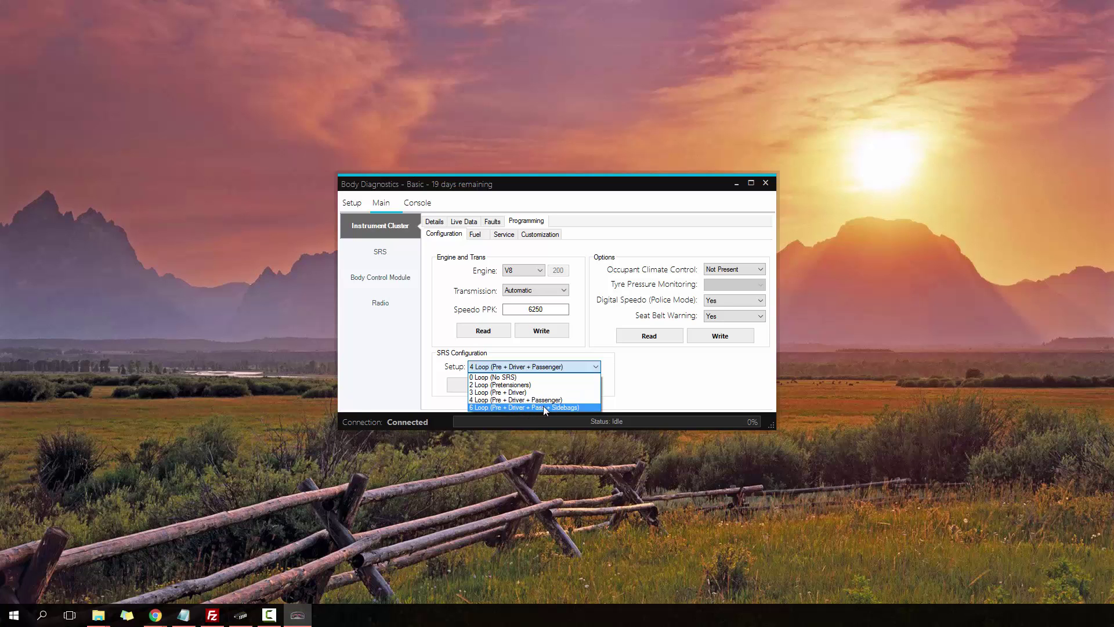
click(503, 393)
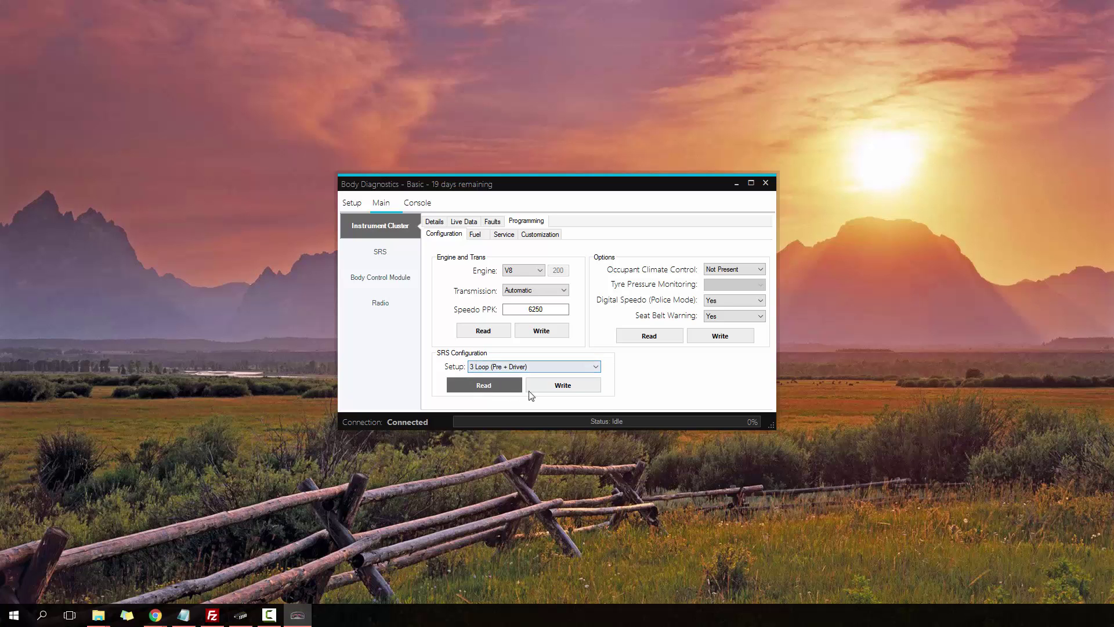
click(562, 389)
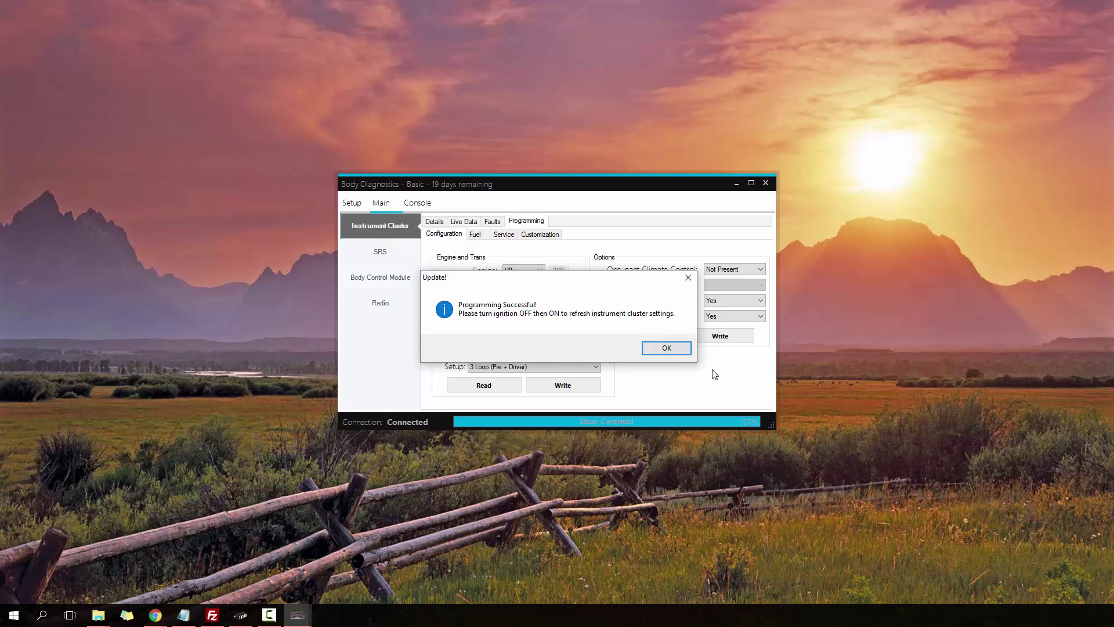
click(667, 347)
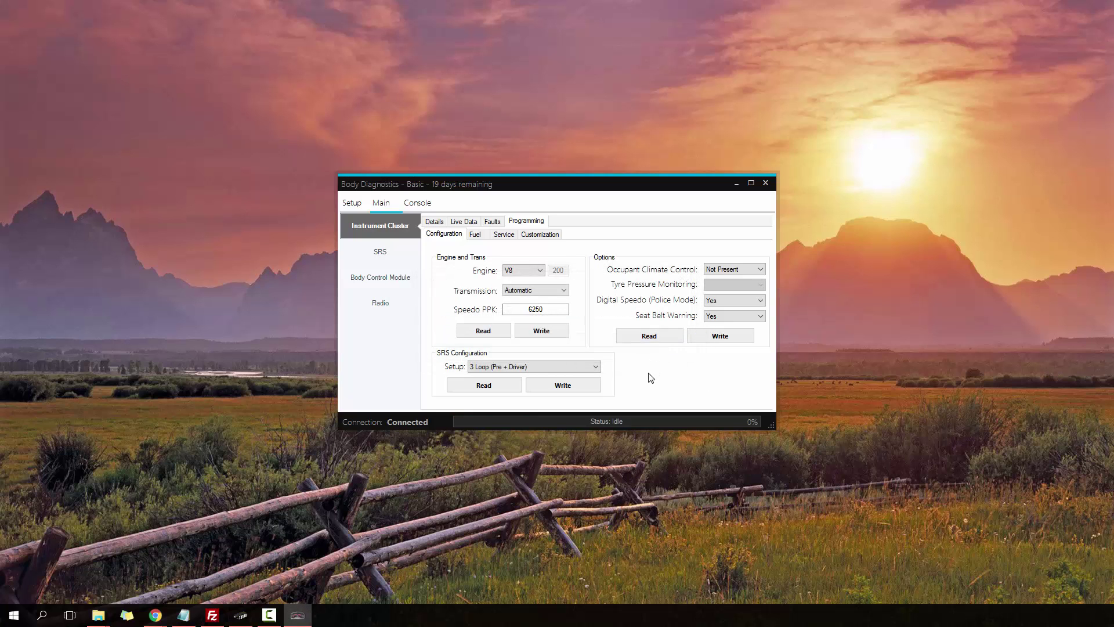
Select the 0 Loop (No SRS) setup without writing it, and re-read the SRS configuration to check the stored setup.
click(518, 369)
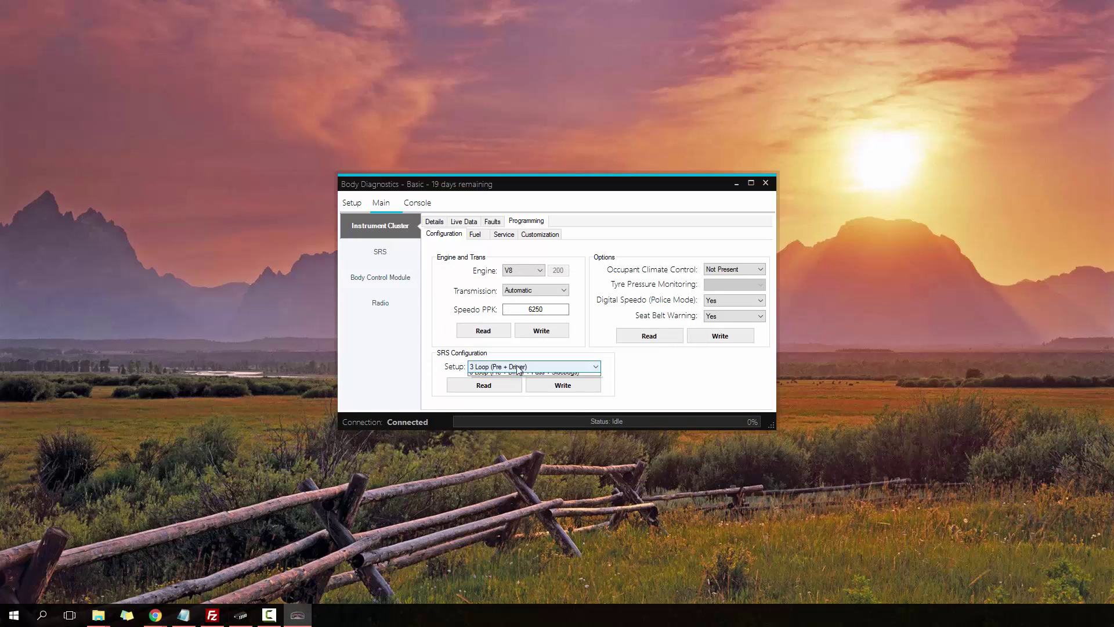
click(508, 377)
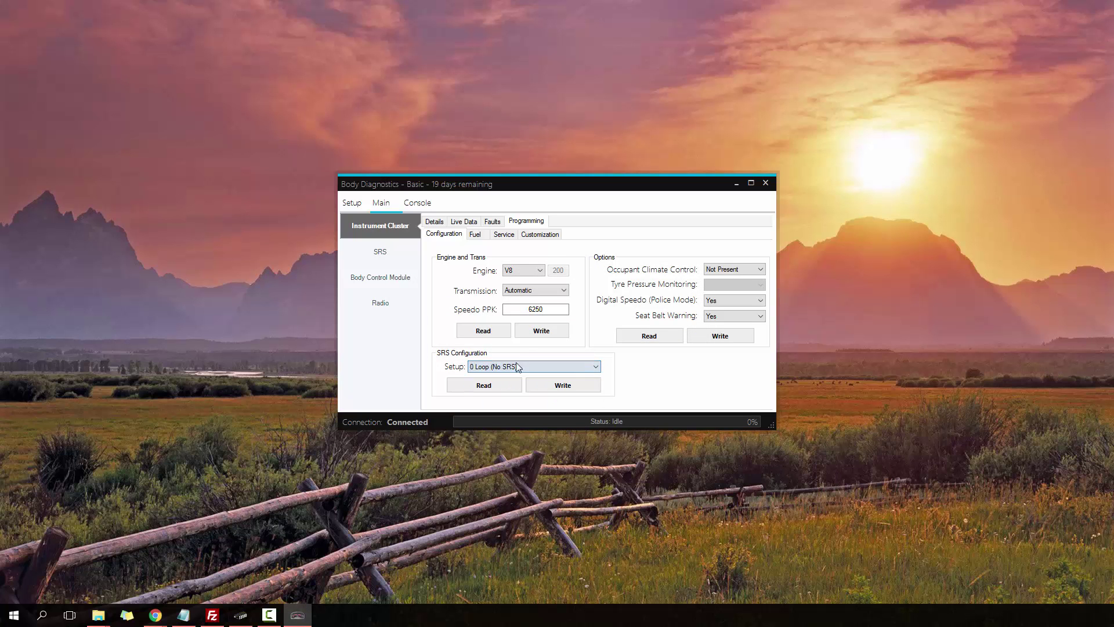
click(480, 387)
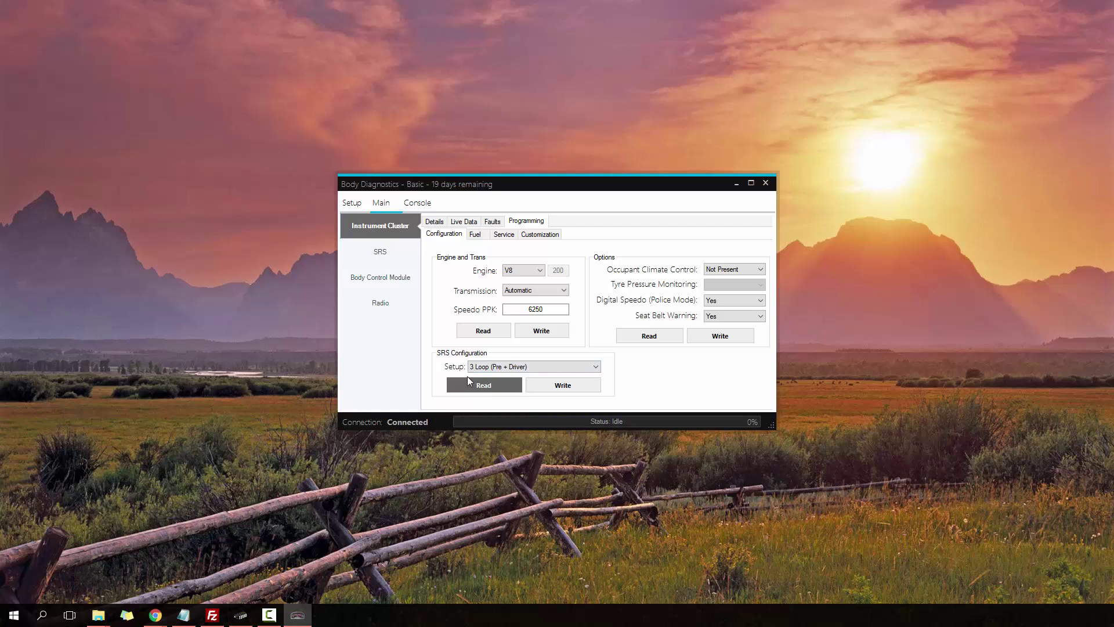
click(518, 271)
click(521, 289)
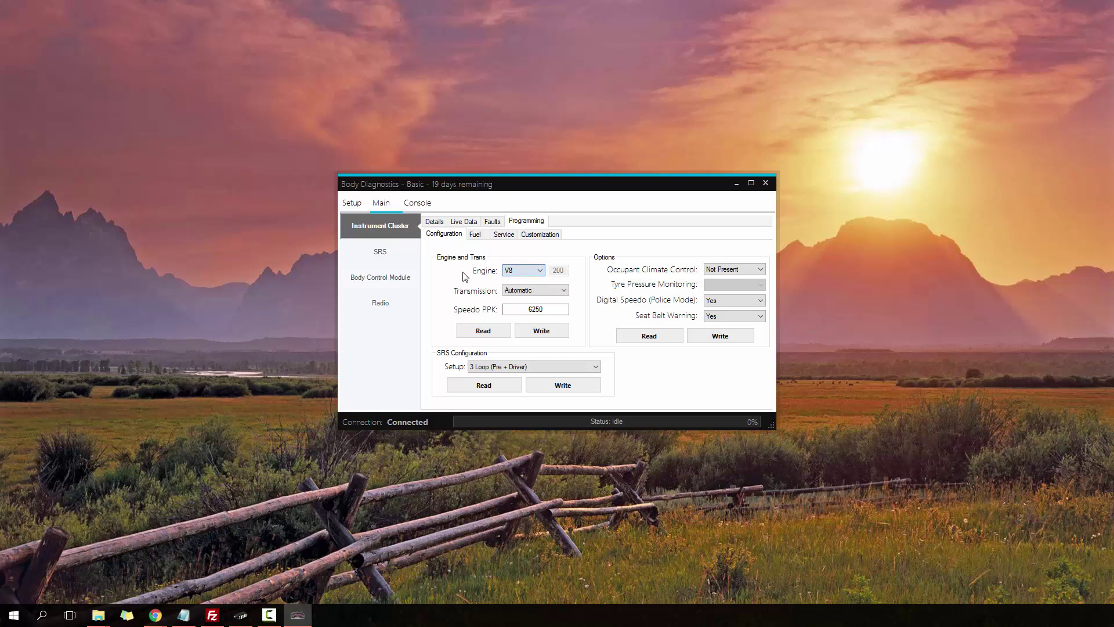
click(523, 309)
Read the cluster's fuel settings, choose the Utility (S1) body with fuel calibration 92174081, and write it to the cluster.
click(477, 238)
click(639, 396)
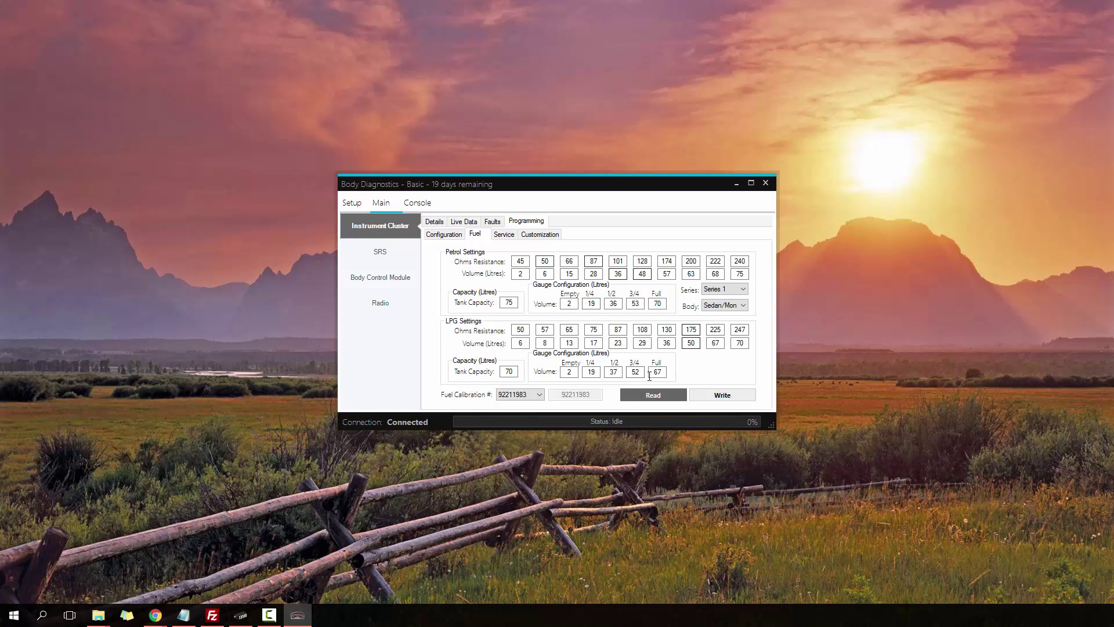
click(735, 310)
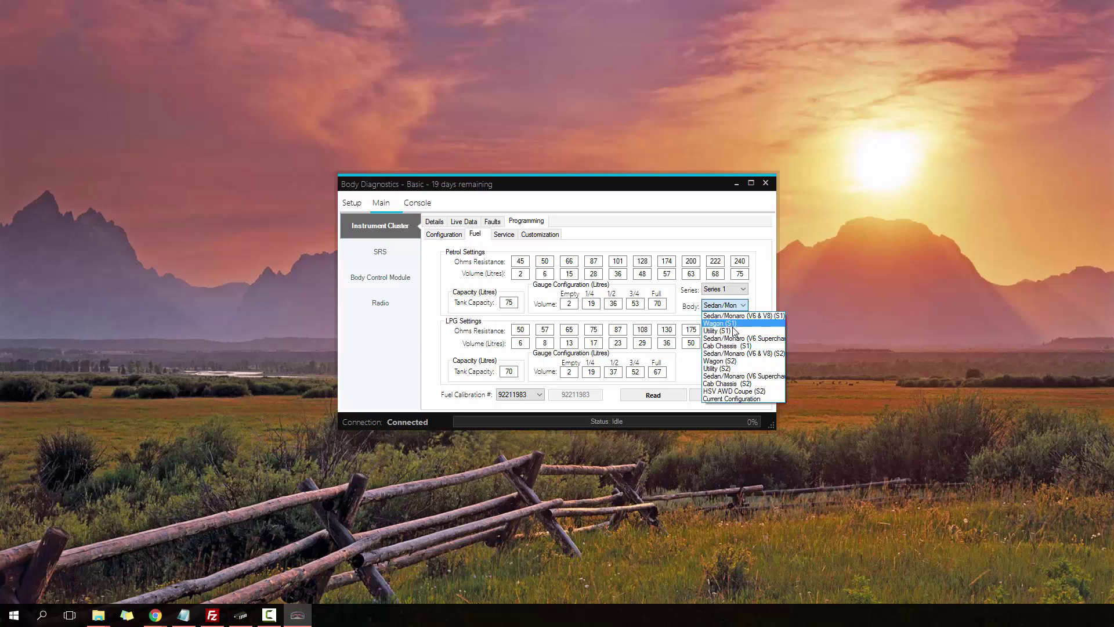
click(718, 330)
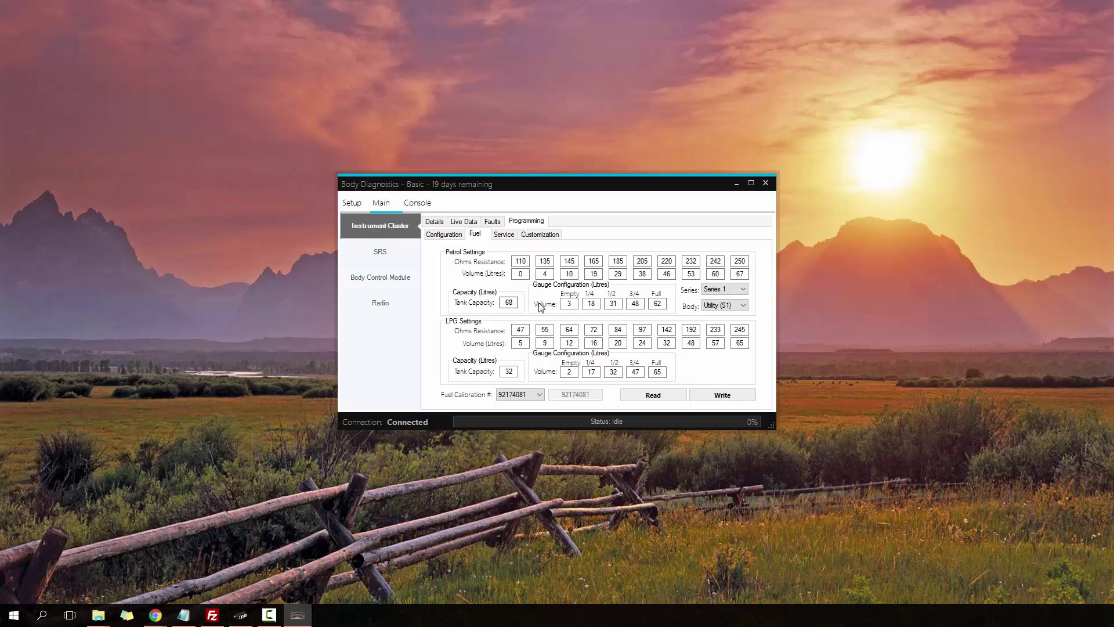
click(533, 400)
click(522, 407)
click(722, 394)
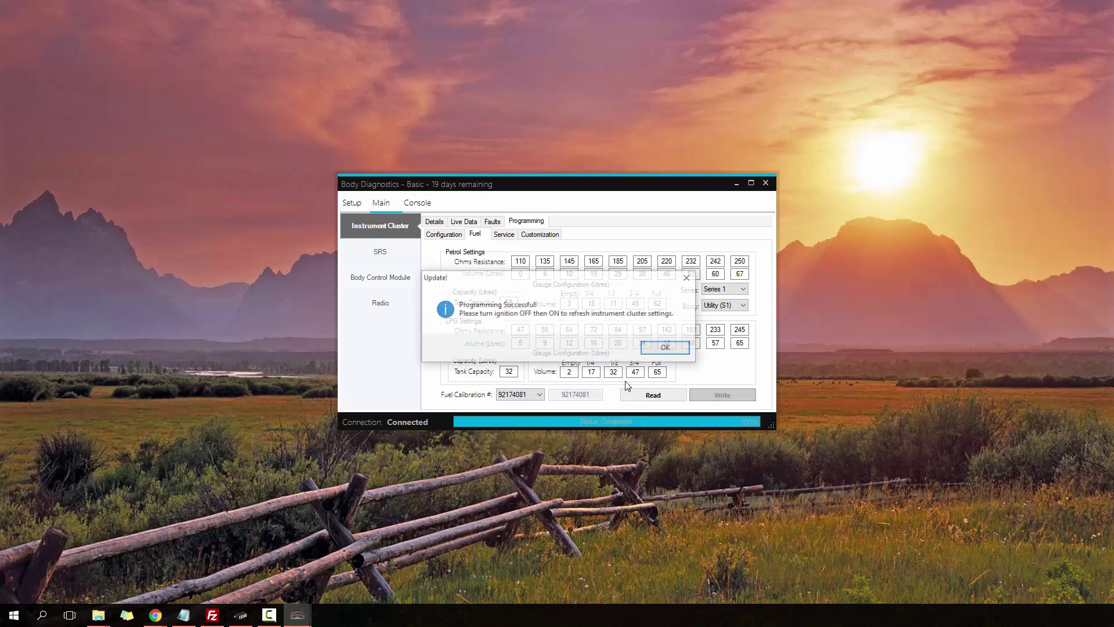
click(656, 349)
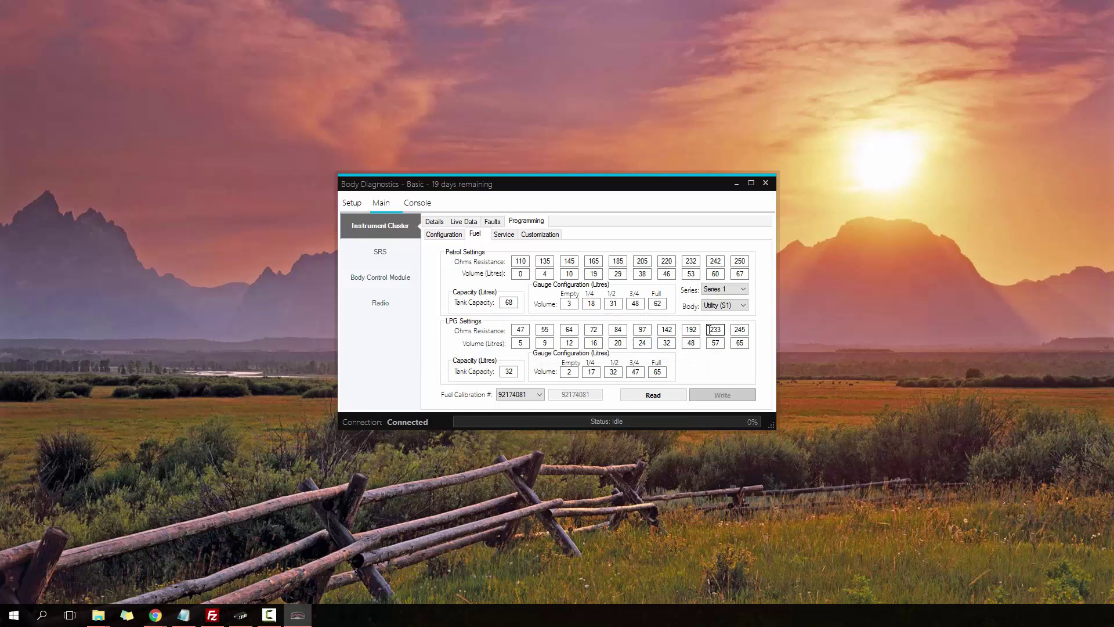
Select the Sedan/Monaro (V6 & V8) (S1) body without writing it, and re-read the cluster's fuel settings to check the stored calibration.
click(730, 307)
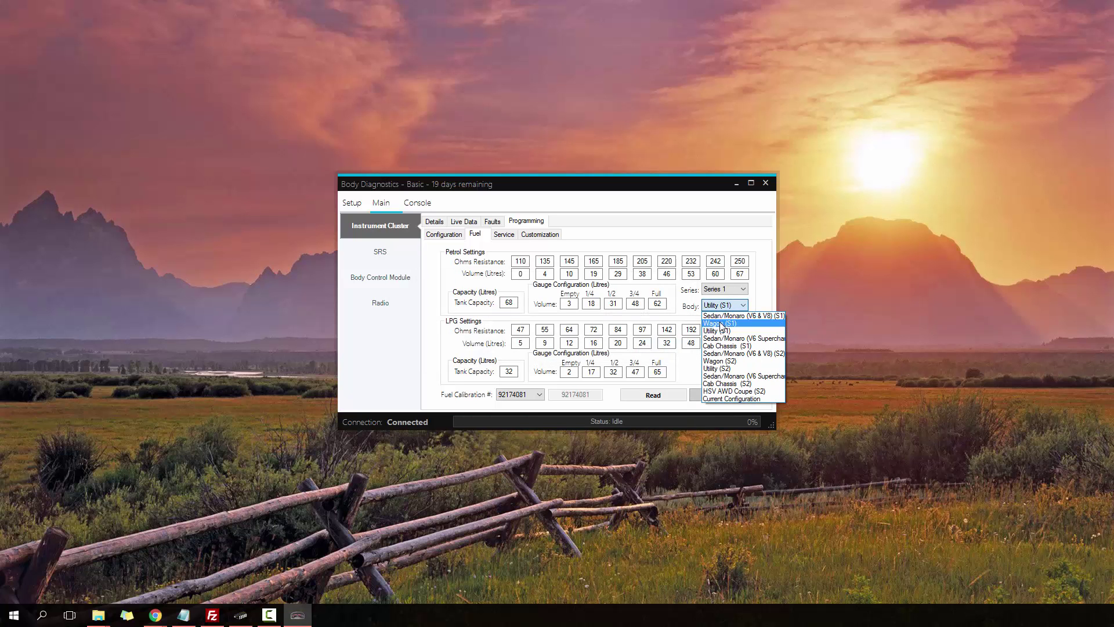
click(725, 316)
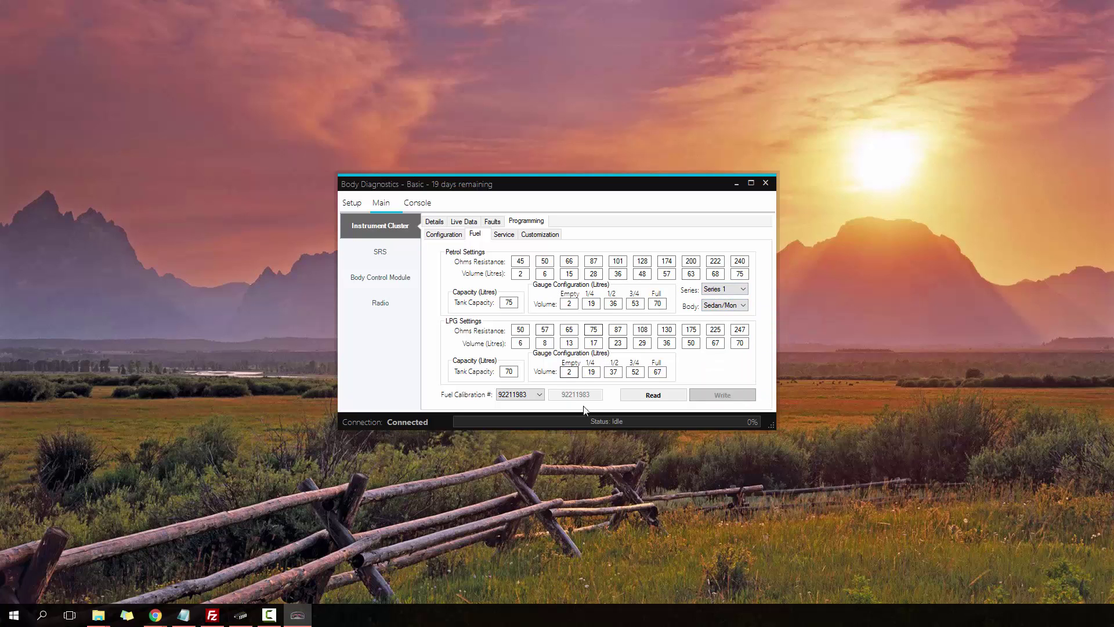
click(650, 396)
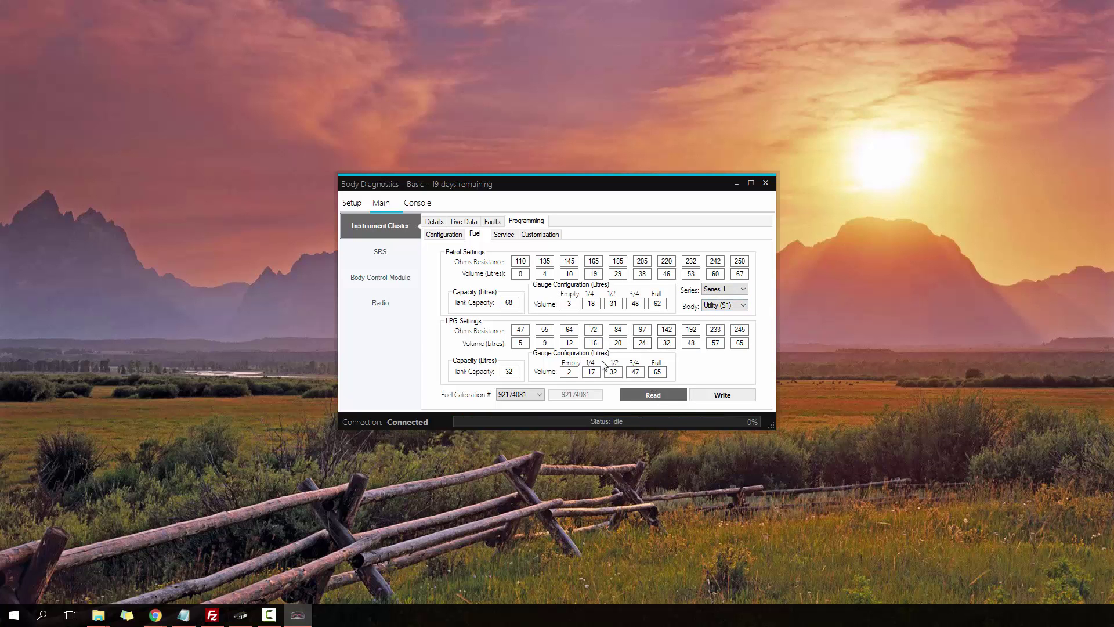
Read the instrument cluster's service interval, next service distance and service due setting.
click(501, 238)
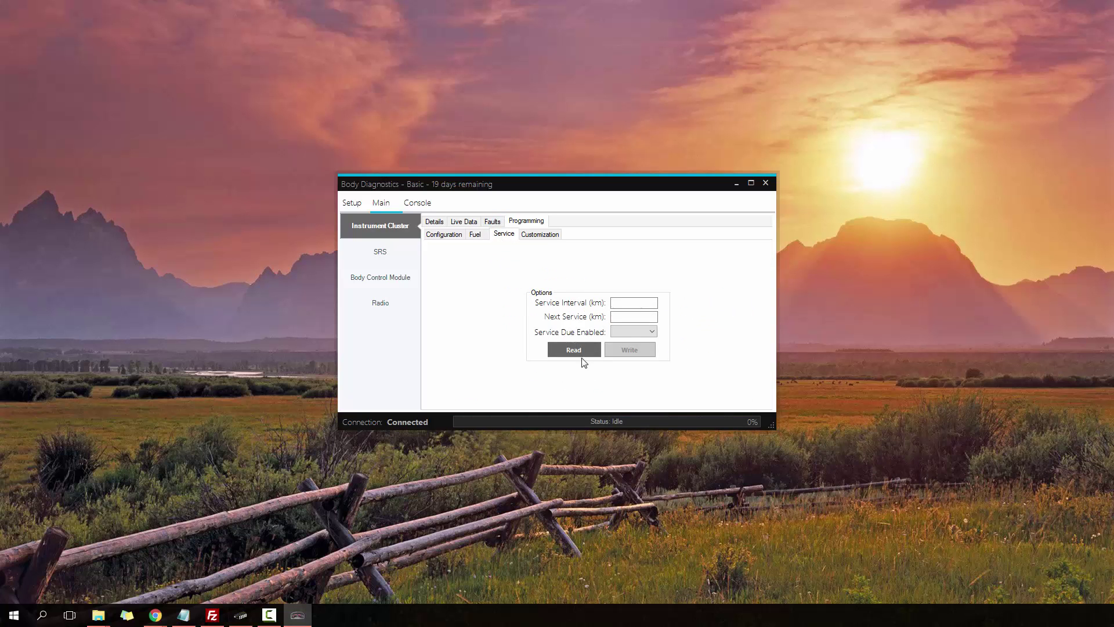
click(578, 352)
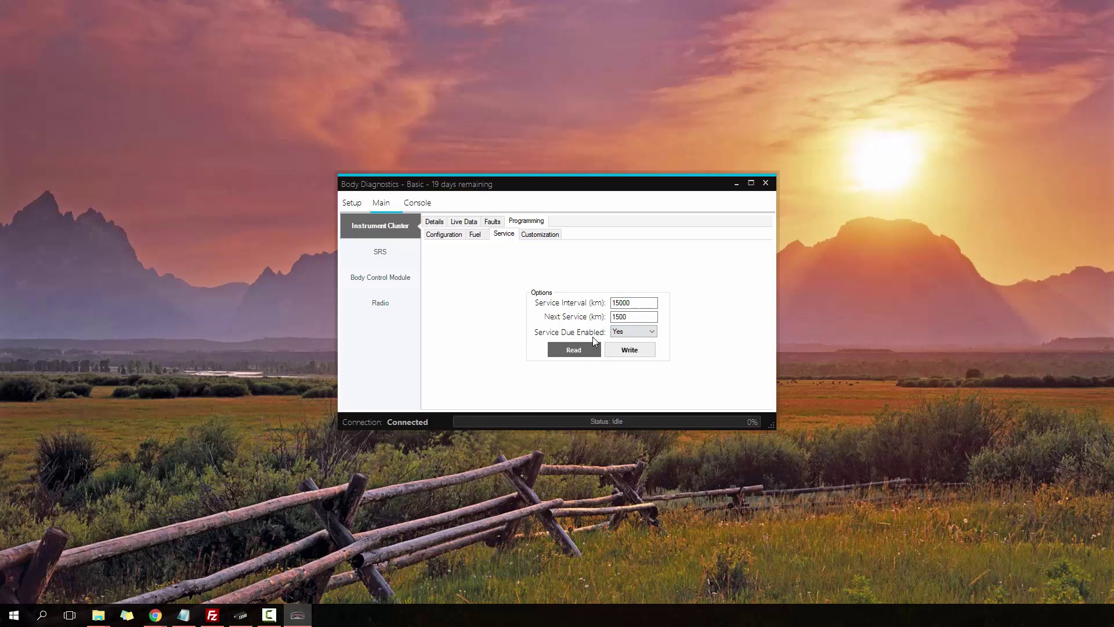
click(625, 320)
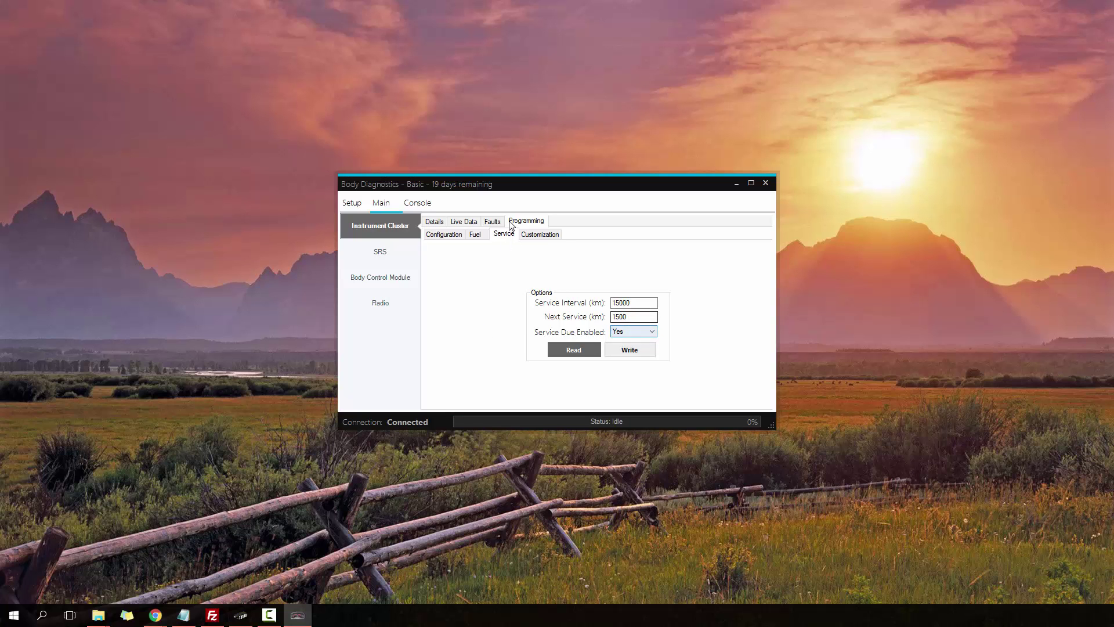
Read the instrument cluster's customization settings, including startup logo, shutdown message and build number.
click(541, 234)
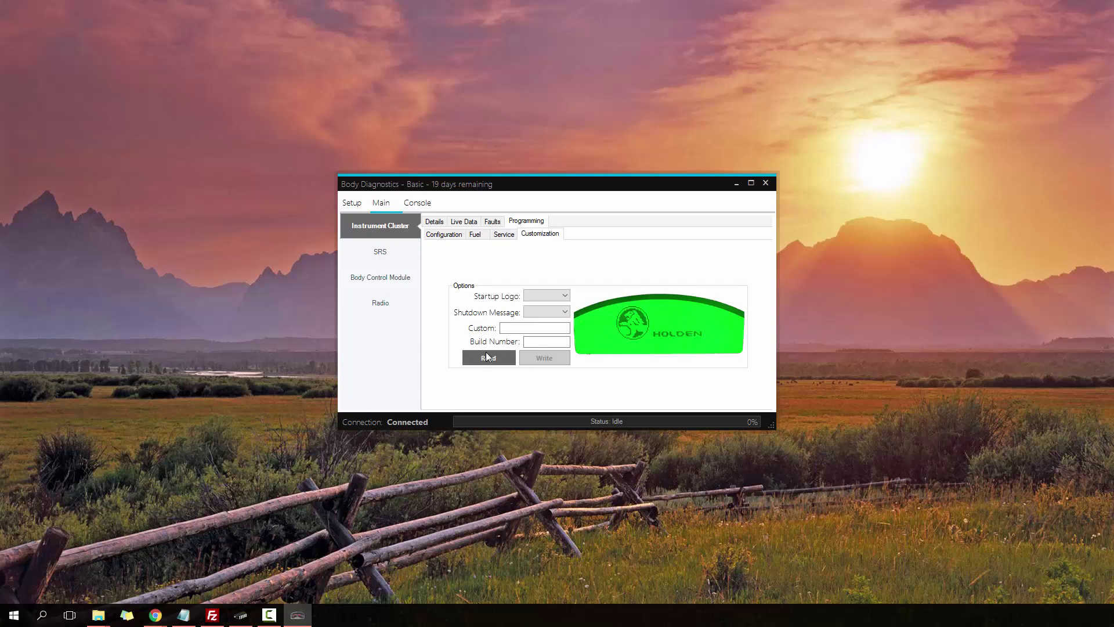
click(487, 357)
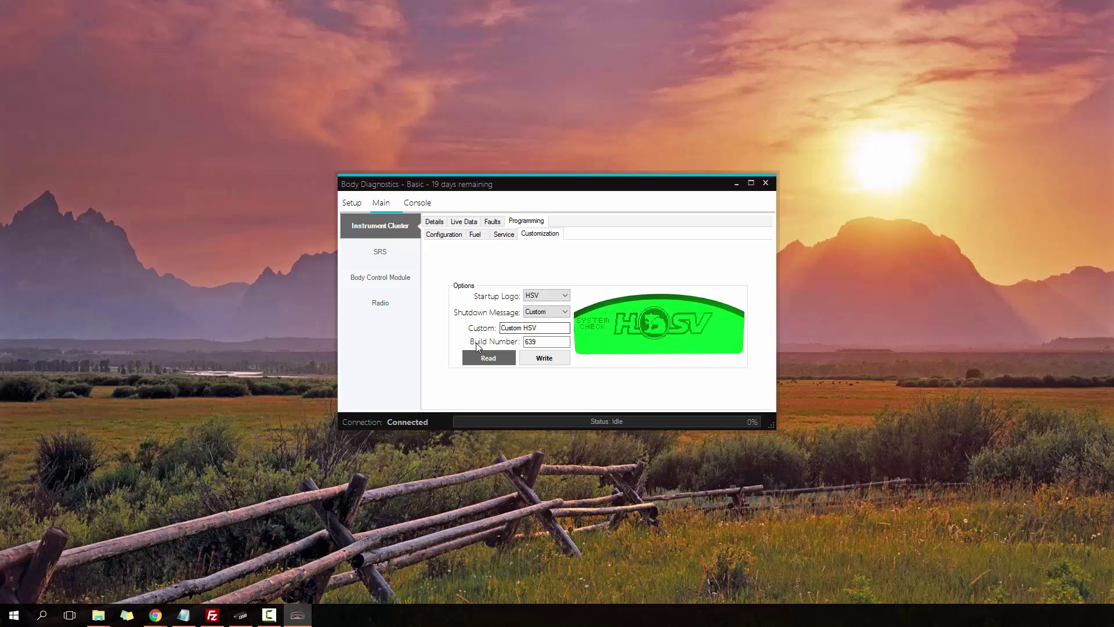
click(531, 342)
Preview the Holden and Chev startup logos, return to HSV, and review the shutdown message choices while keeping Custom.
click(545, 295)
click(540, 309)
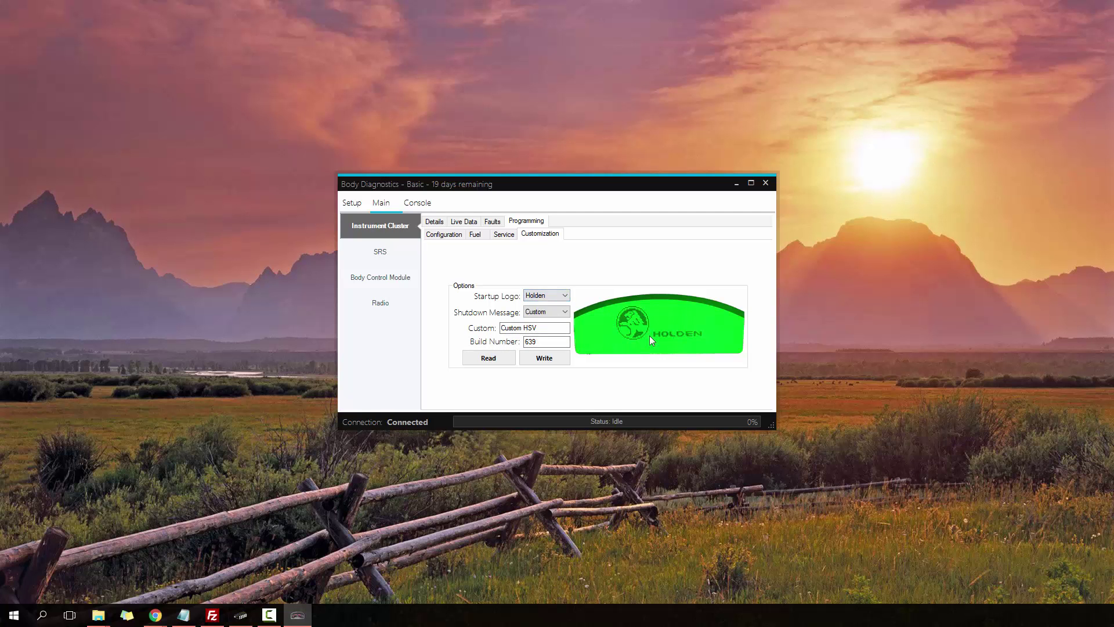
click(546, 296)
click(546, 321)
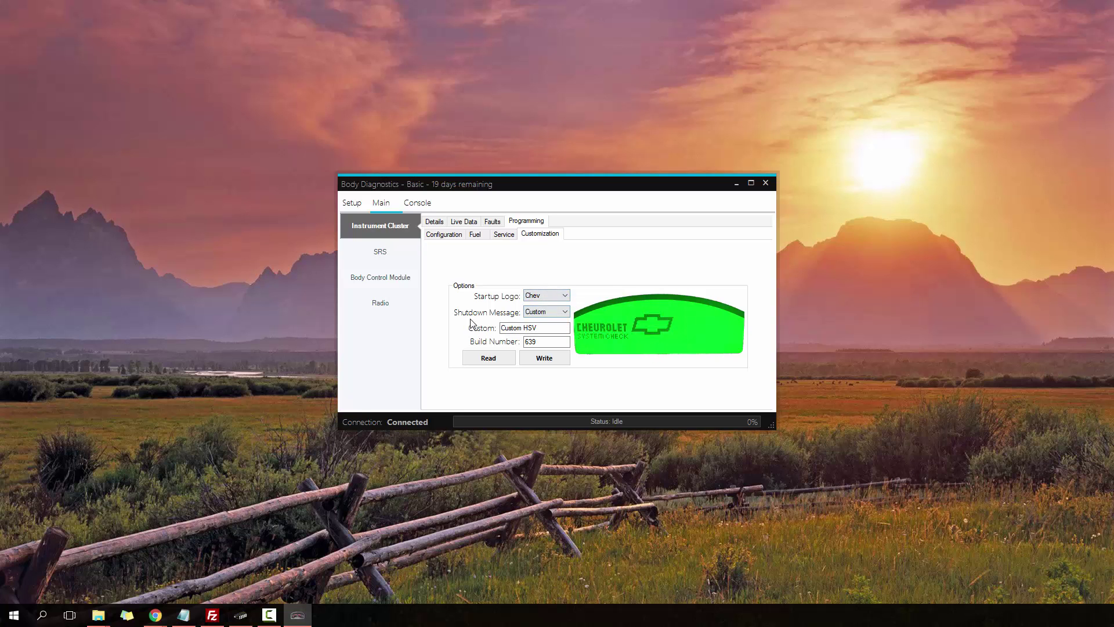
click(549, 296)
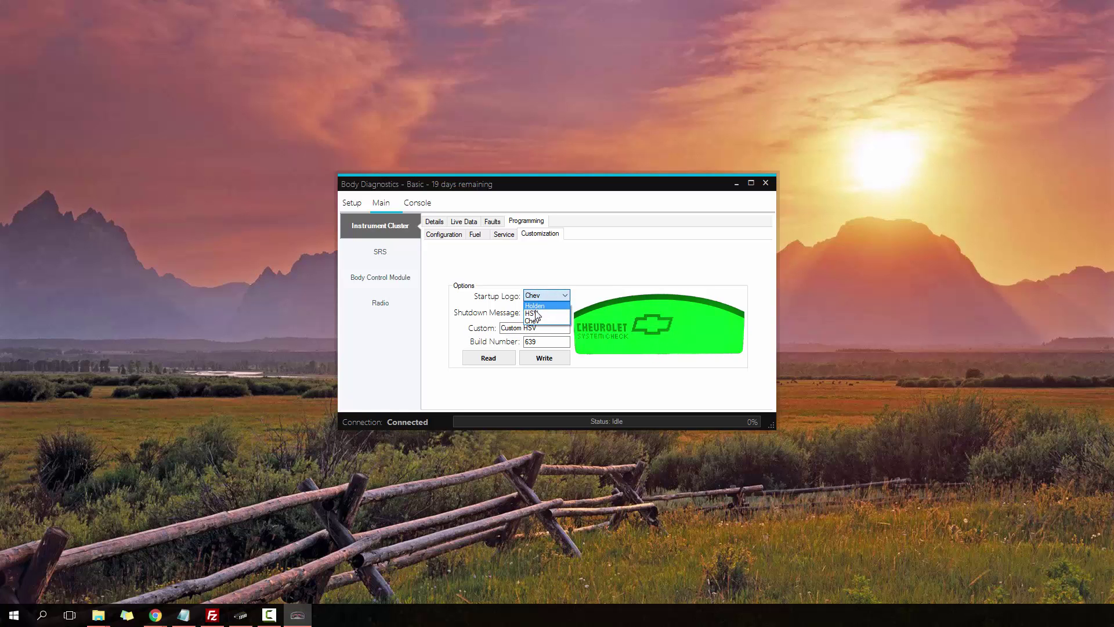
click(539, 313)
click(545, 313)
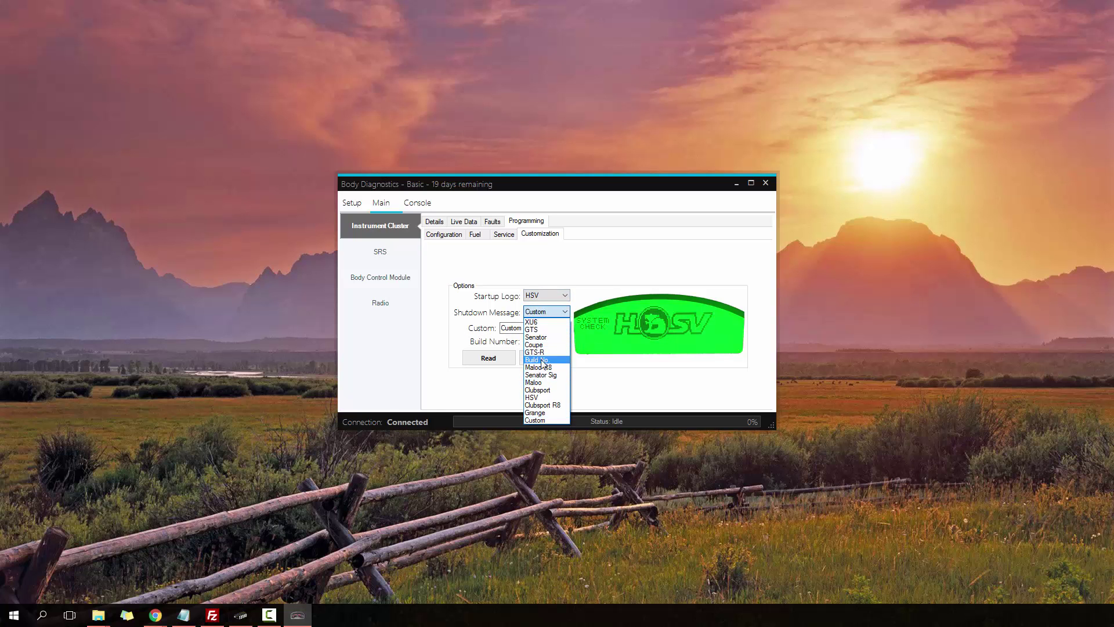
click(534, 420)
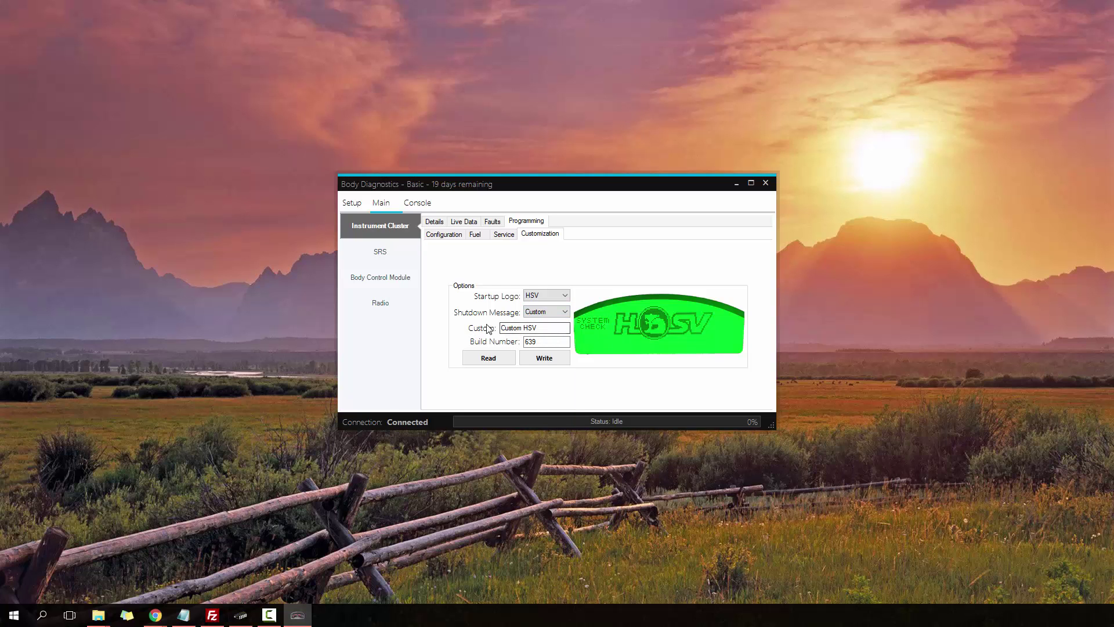
click(547, 343)
click(502, 328)
click(543, 344)
Set the startup logo to Holden and write the customization to the instrument cluster.
click(552, 295)
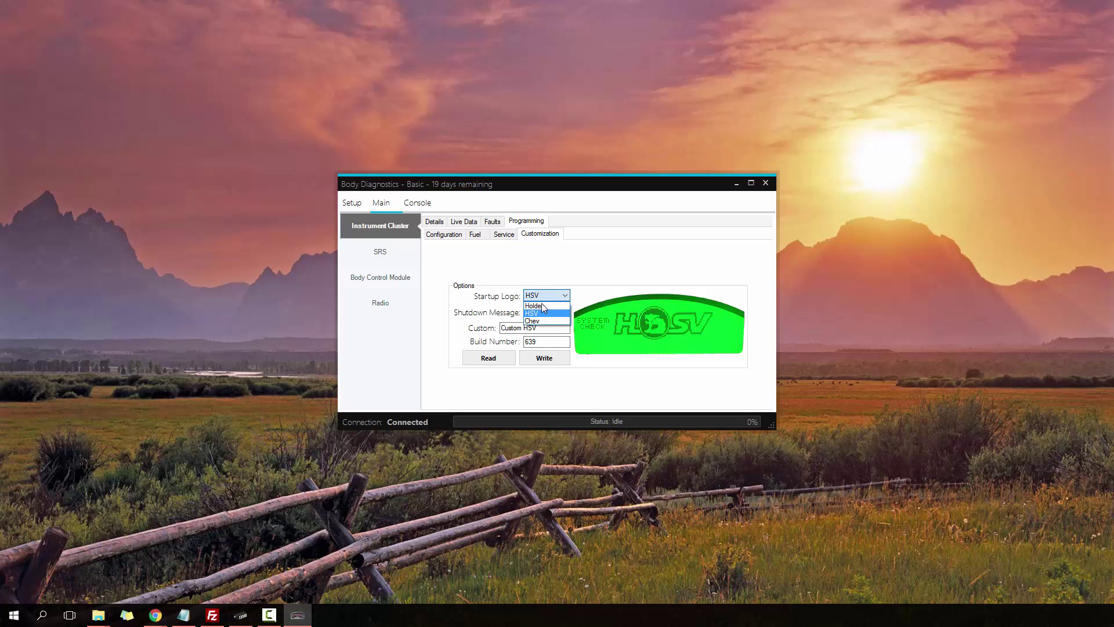
click(542, 304)
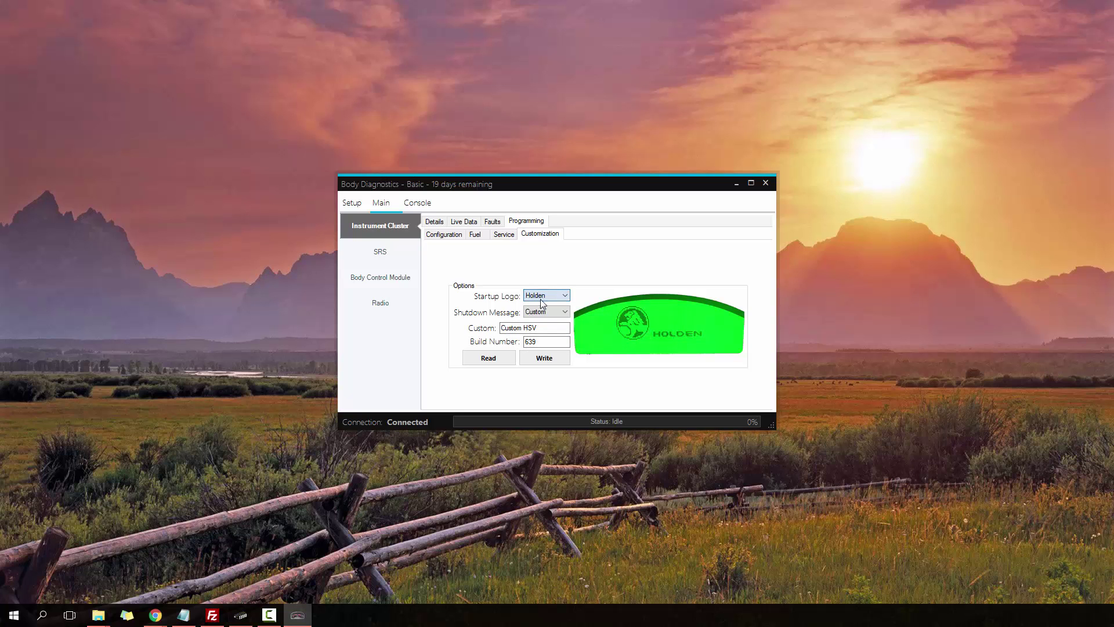
click(544, 358)
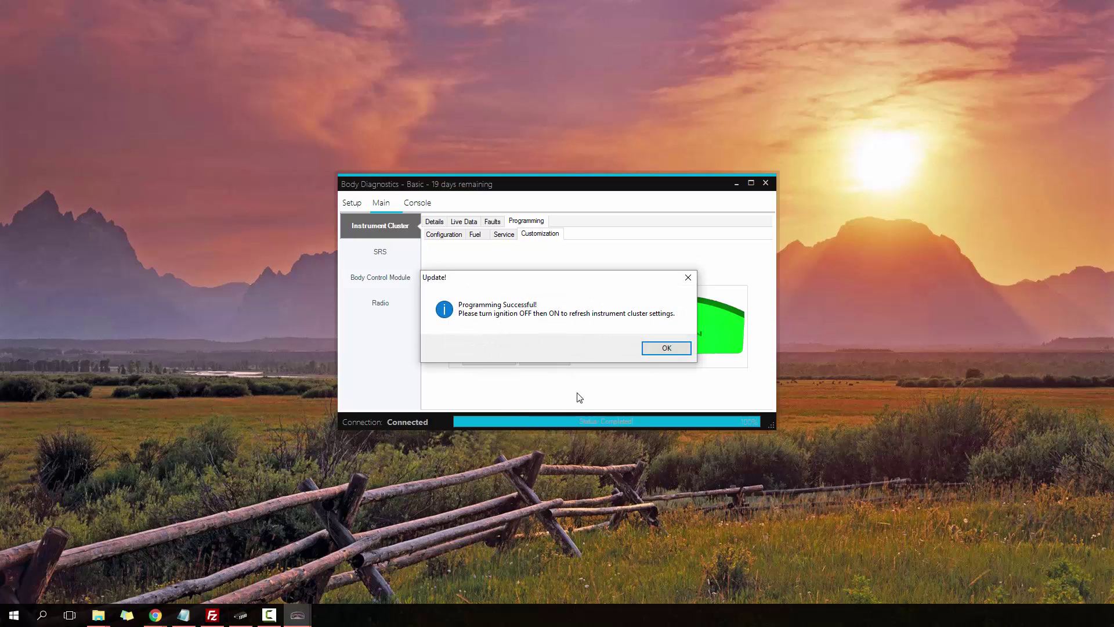
click(666, 348)
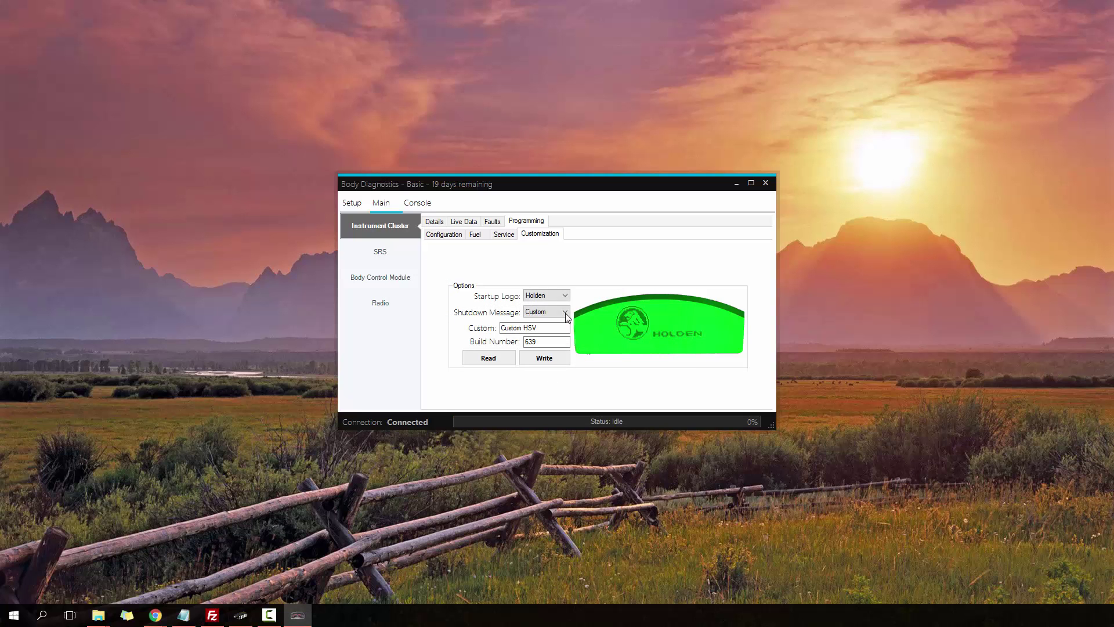
Select the HSV startup logo without writing it, and re-read the customization to check which logo is stored.
click(543, 296)
click(540, 314)
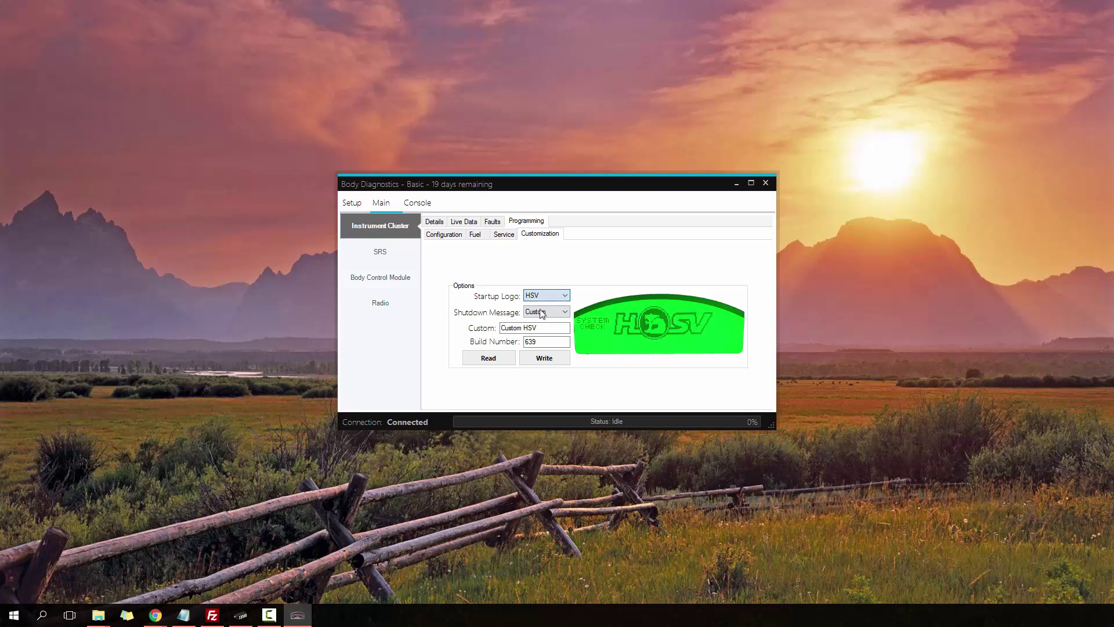
click(486, 359)
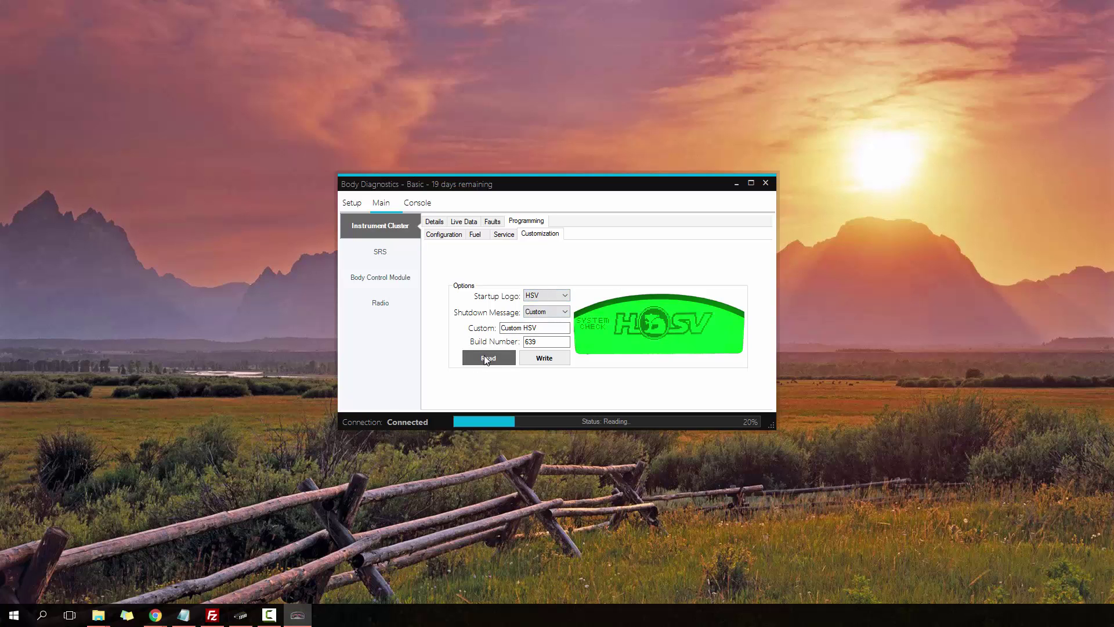
Set the startup logo to HSV and write the customization to the instrument cluster.
click(543, 299)
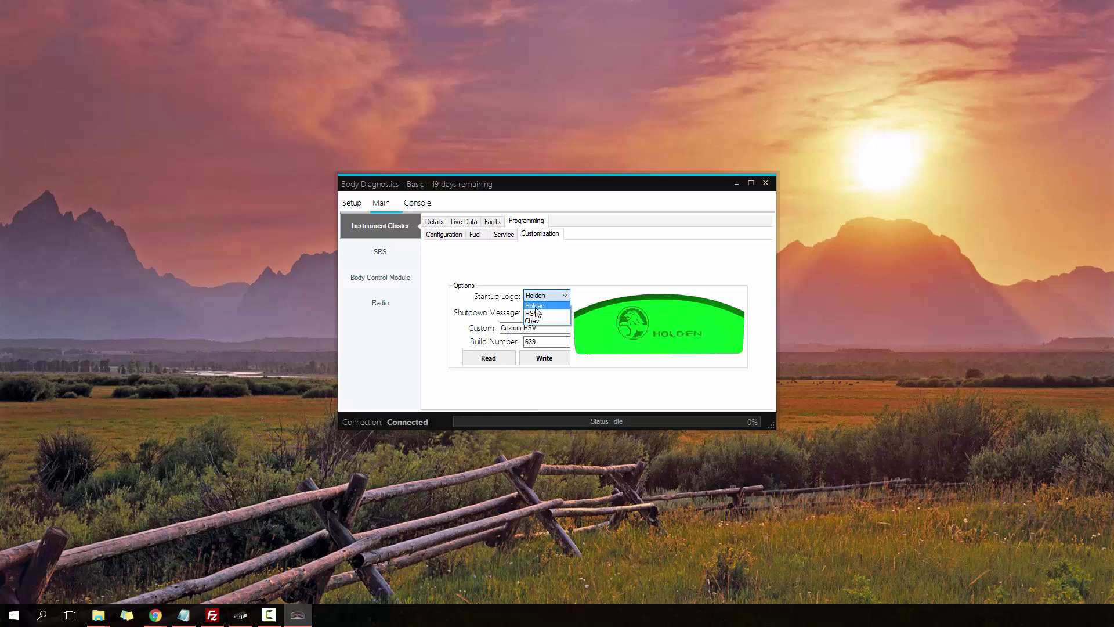
click(533, 314)
click(545, 358)
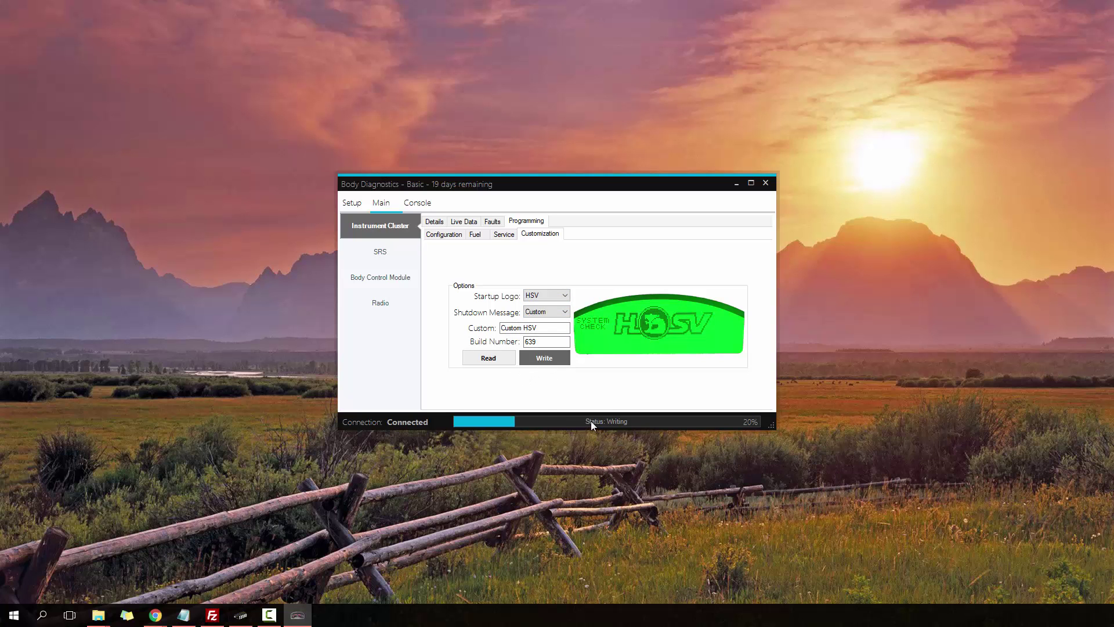
click(665, 351)
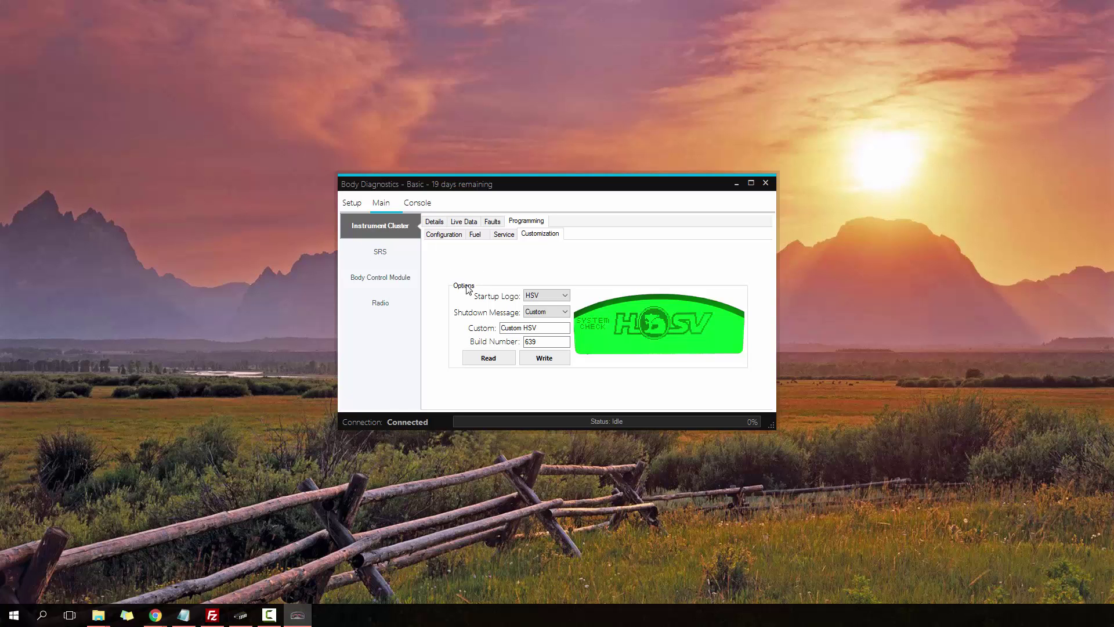
Read the SRS module's identification details and its live data on airbag setup, system status, resistance and capacitance.
click(376, 251)
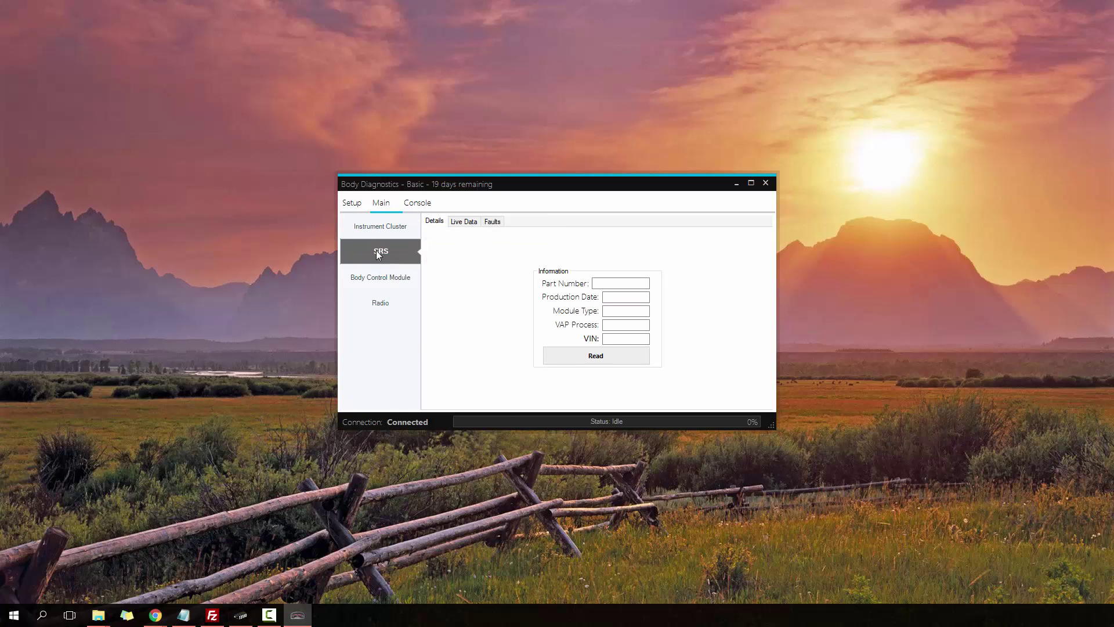
click(579, 351)
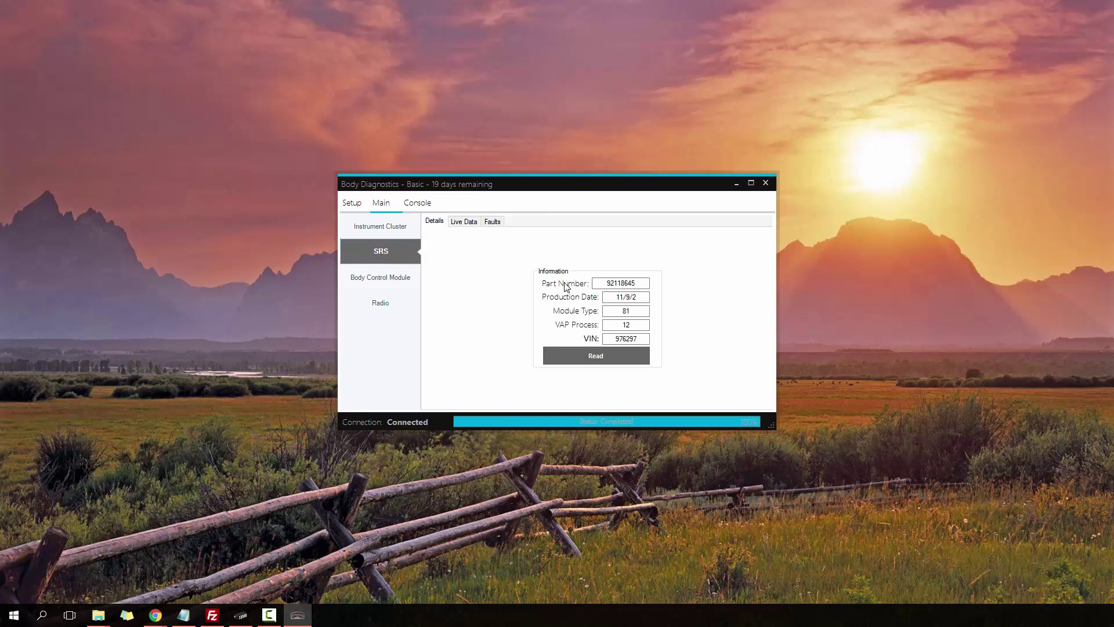
click(464, 222)
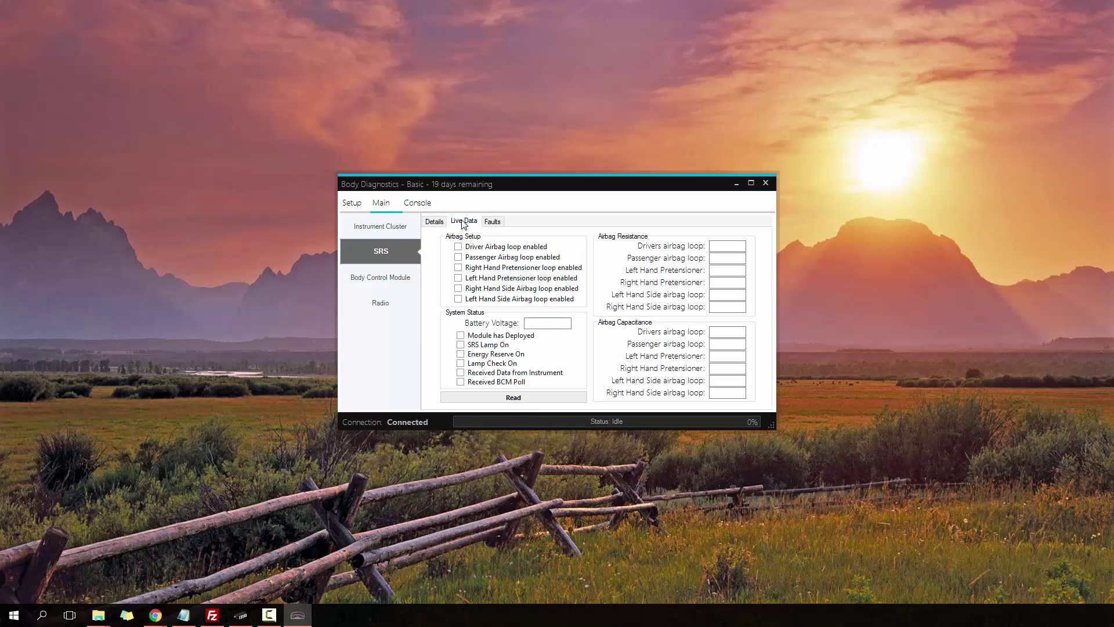
click(512, 397)
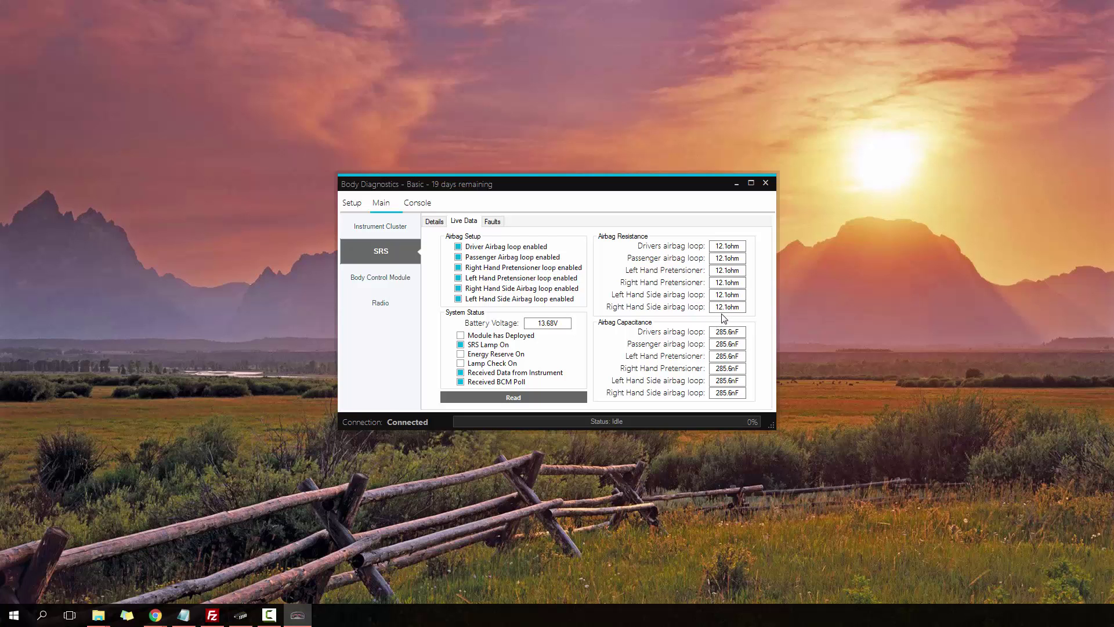
Read the SRS module's current and history faults, highlight the configuration mismatch fault 161, and re-read the current faults.
click(494, 222)
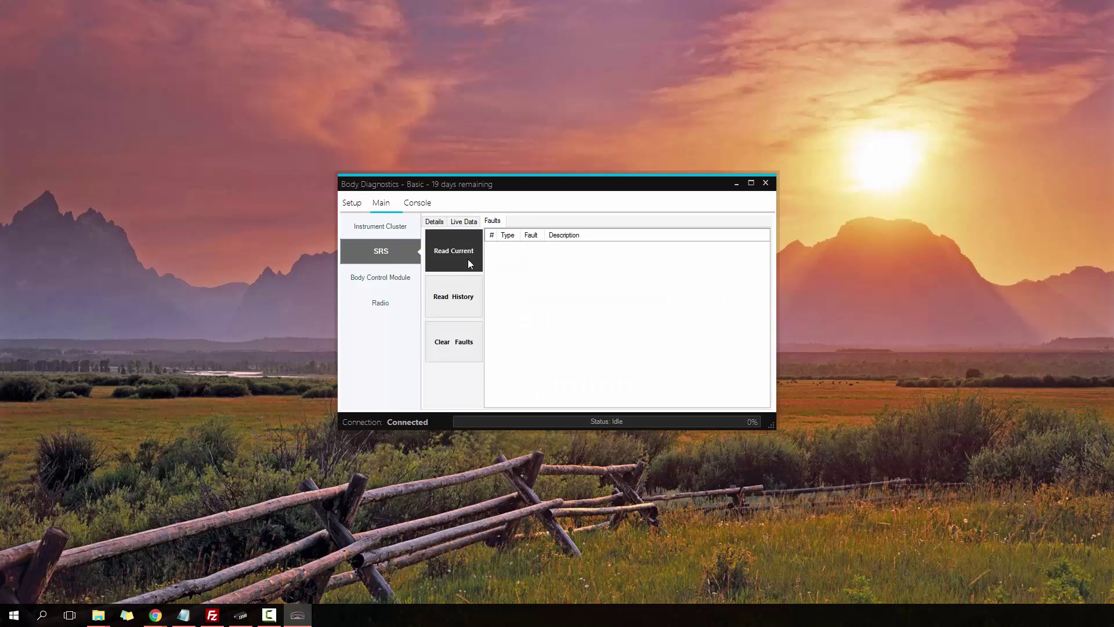
click(469, 262)
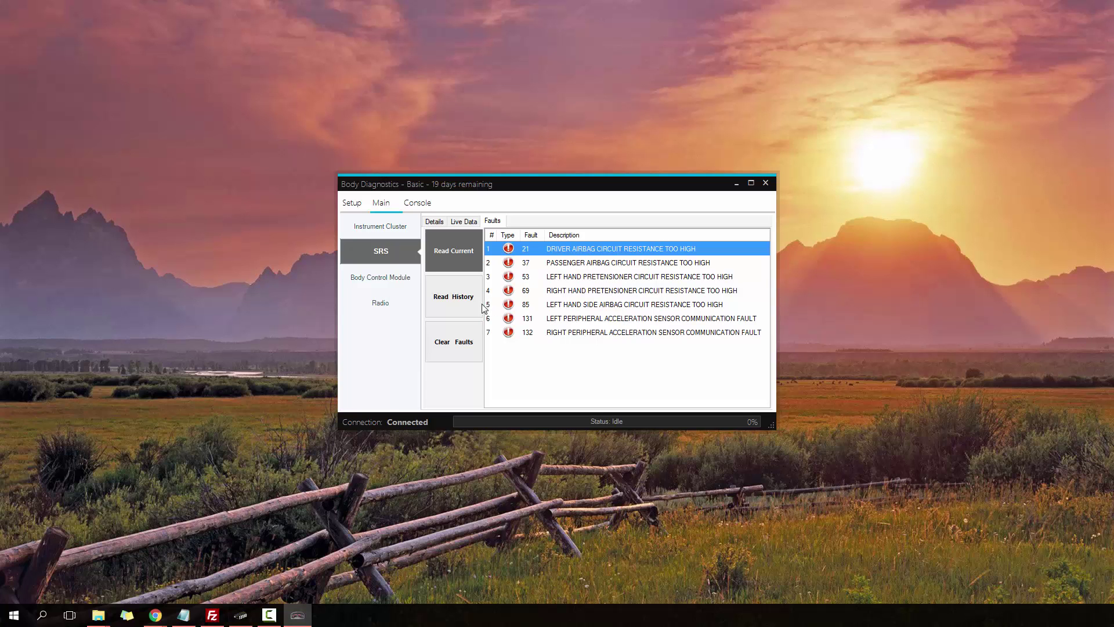
click(458, 295)
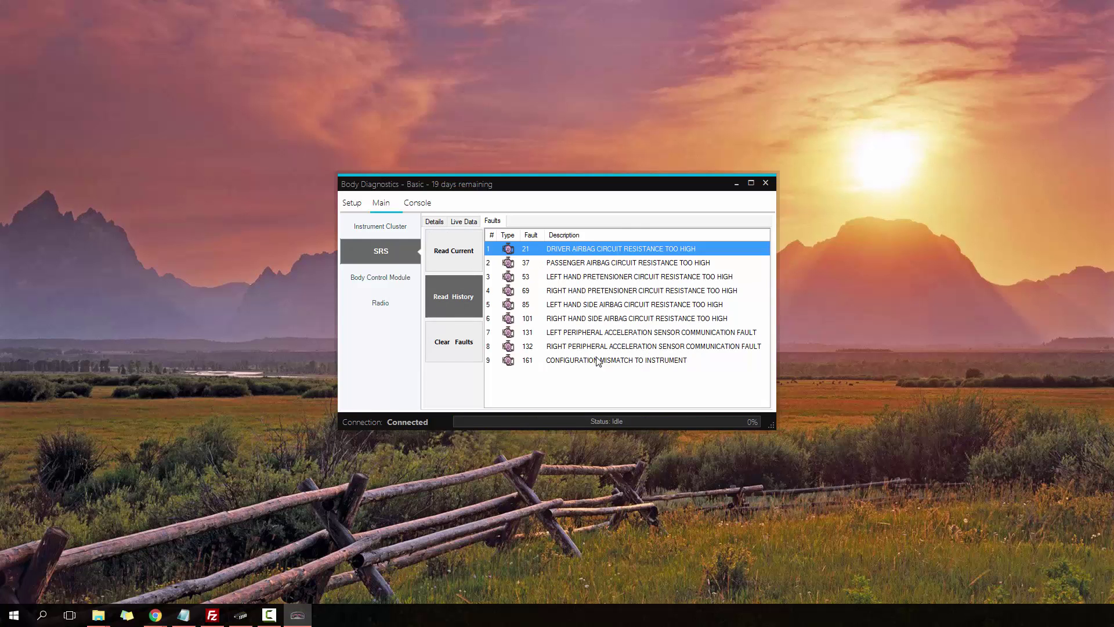
click(578, 361)
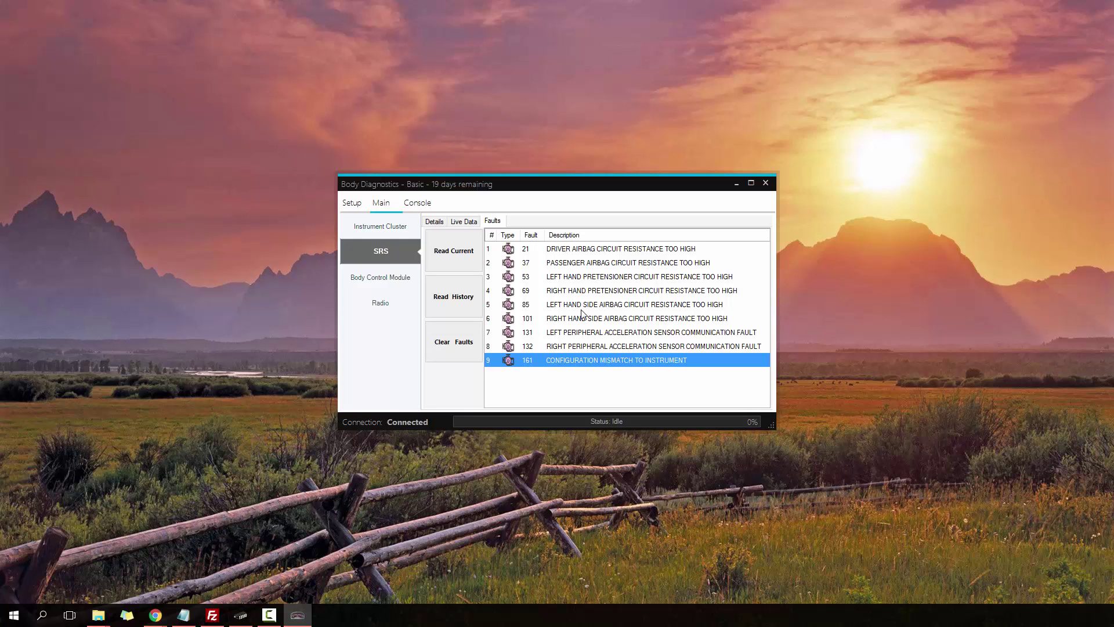
click(466, 256)
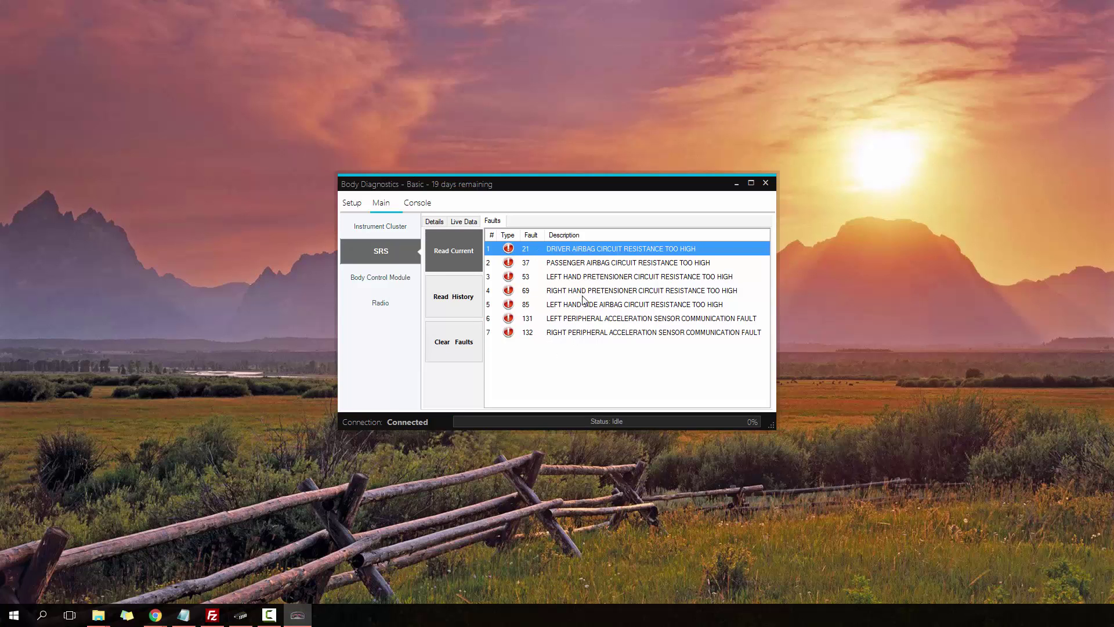
Read the Body Control Module's identification details and start its live data readout.
click(384, 280)
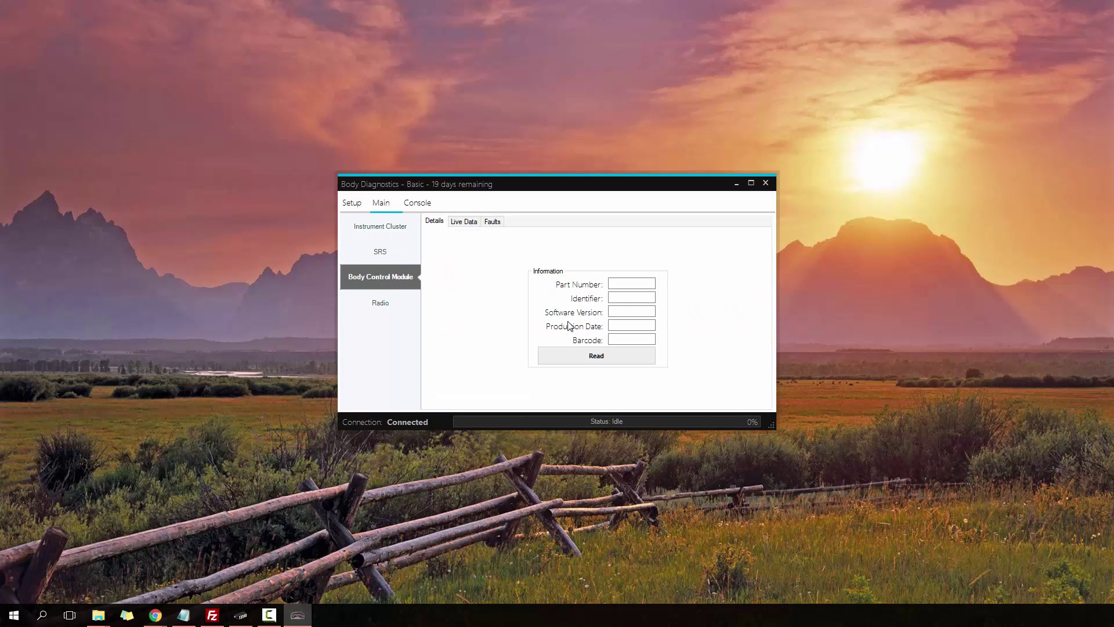
click(583, 354)
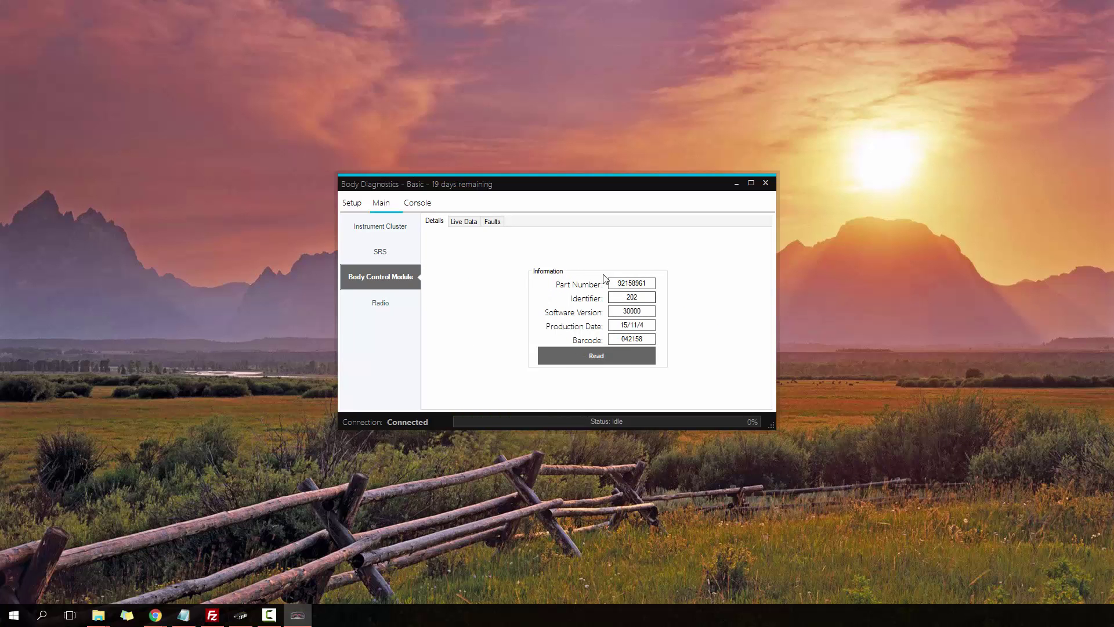
click(468, 222)
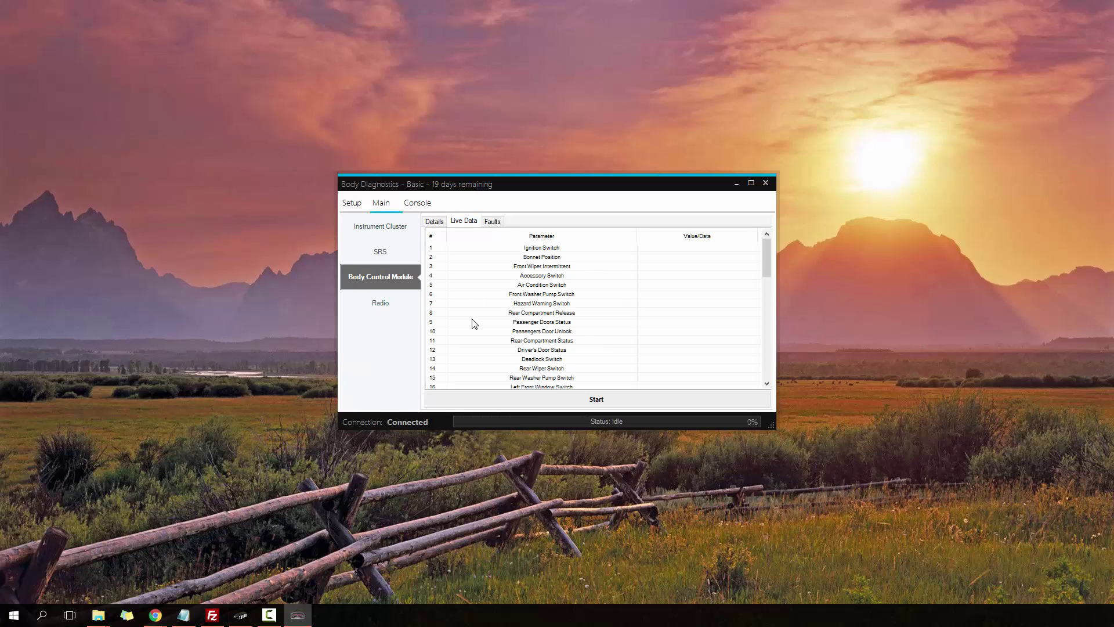
click(555, 406)
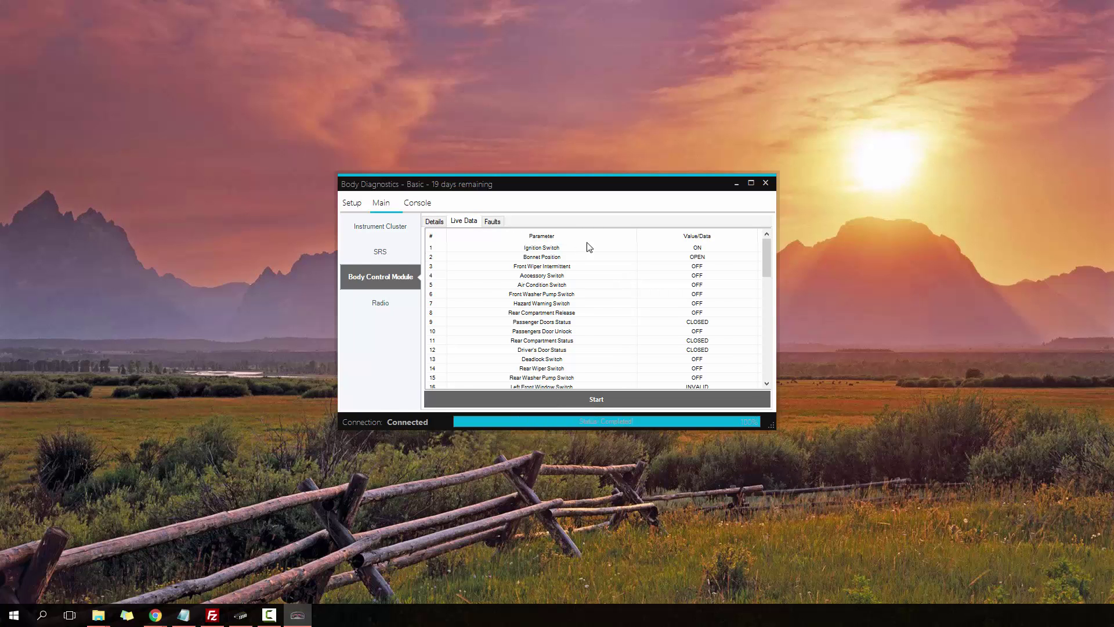
Review the Body Control Module's live data down to Remote Key Status, and read its current faults.
drag(769, 241, 689, 387)
click(616, 378)
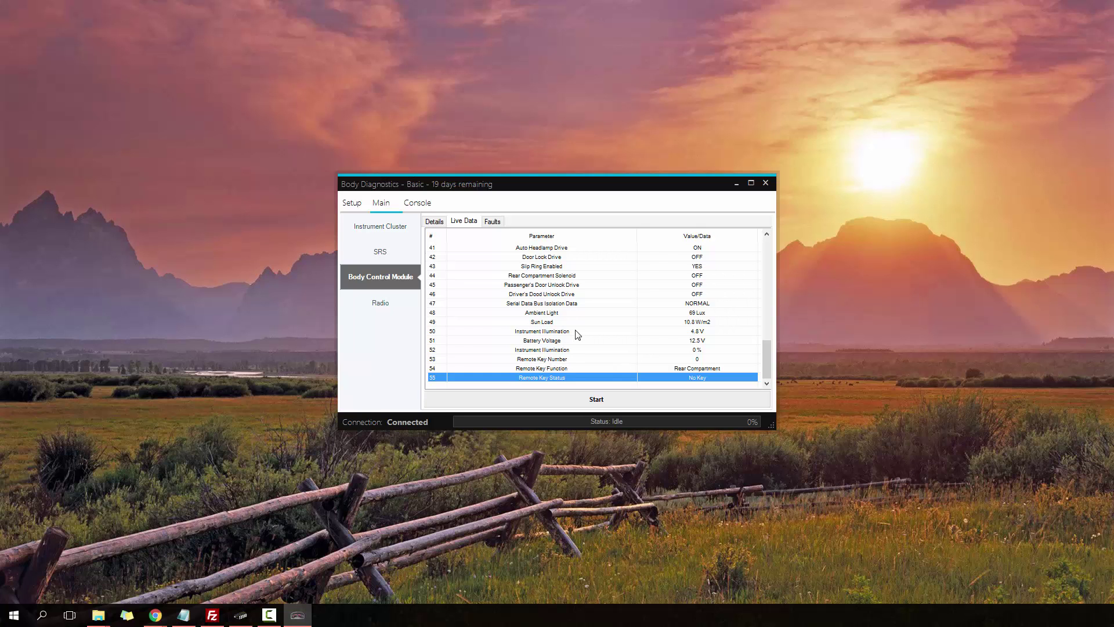
click(492, 223)
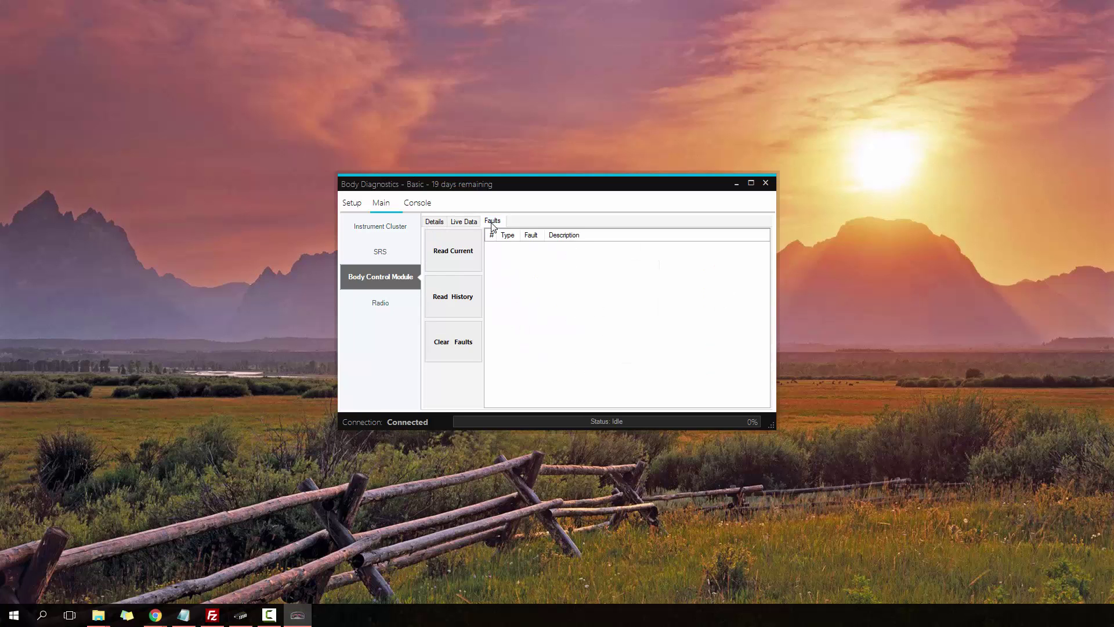
click(456, 265)
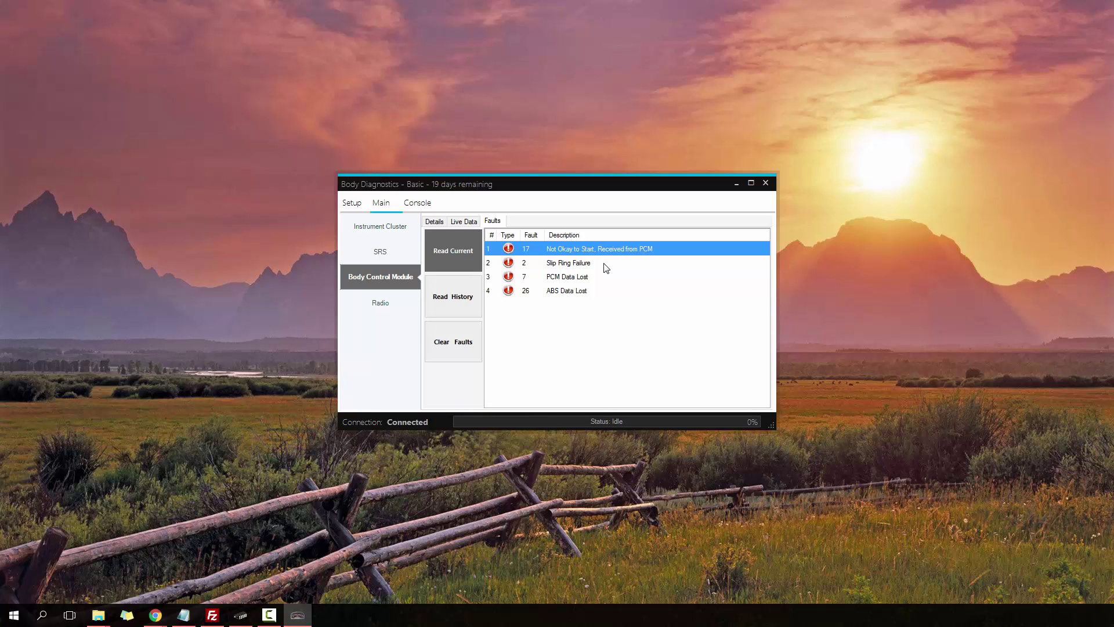
Highlight the Slip Ring Failure, PCM Data Lost and ABS Data Lost faults, and read the Body Control Module's history faults.
click(570, 263)
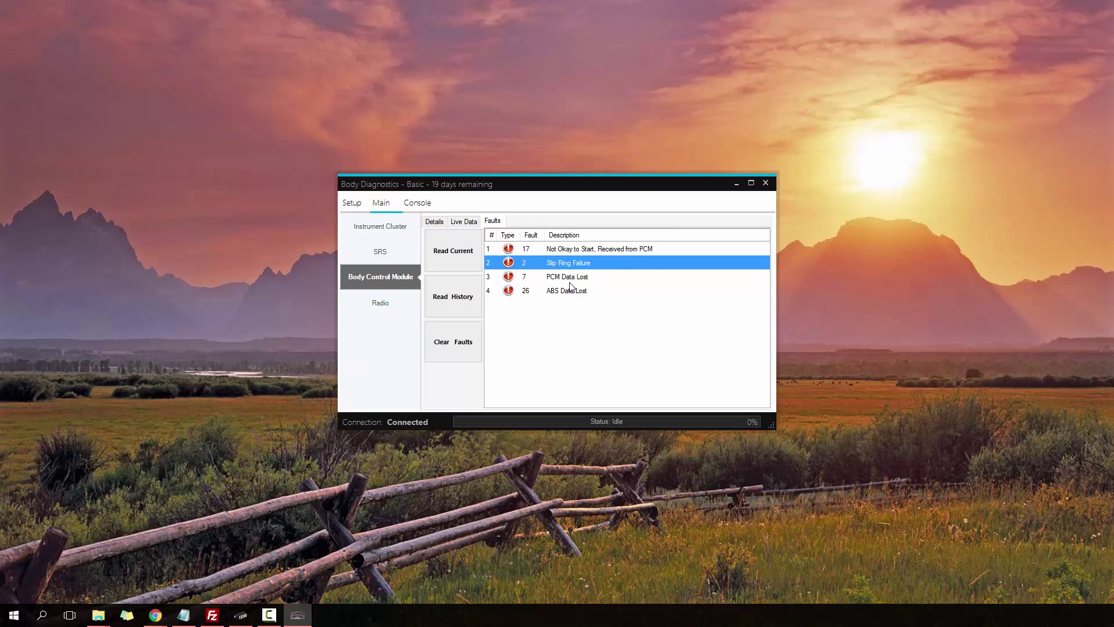
click(571, 277)
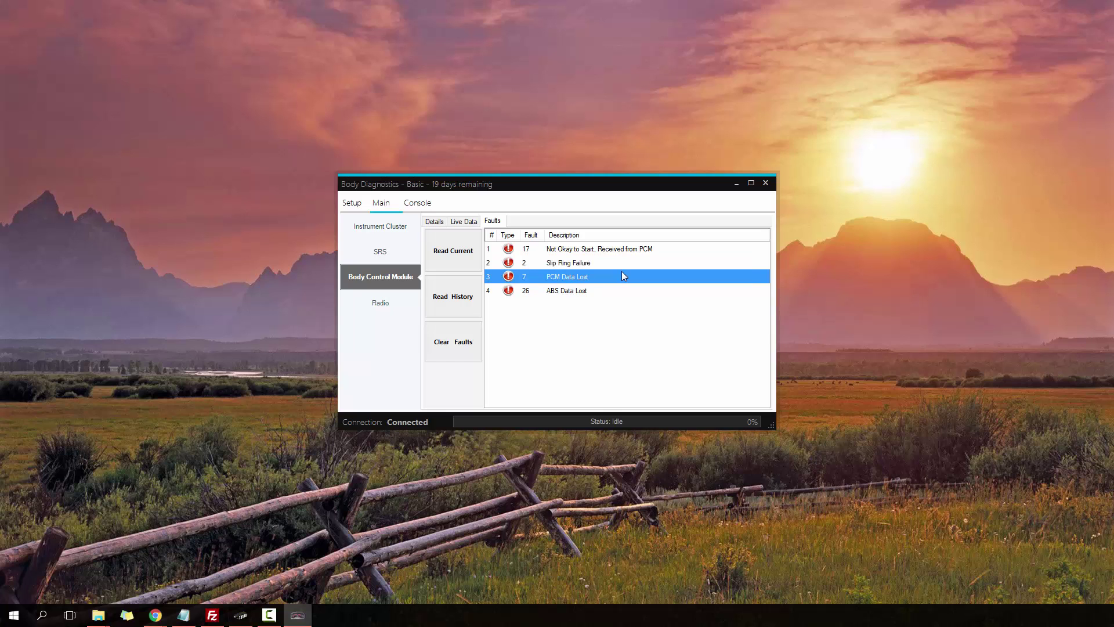
click(560, 289)
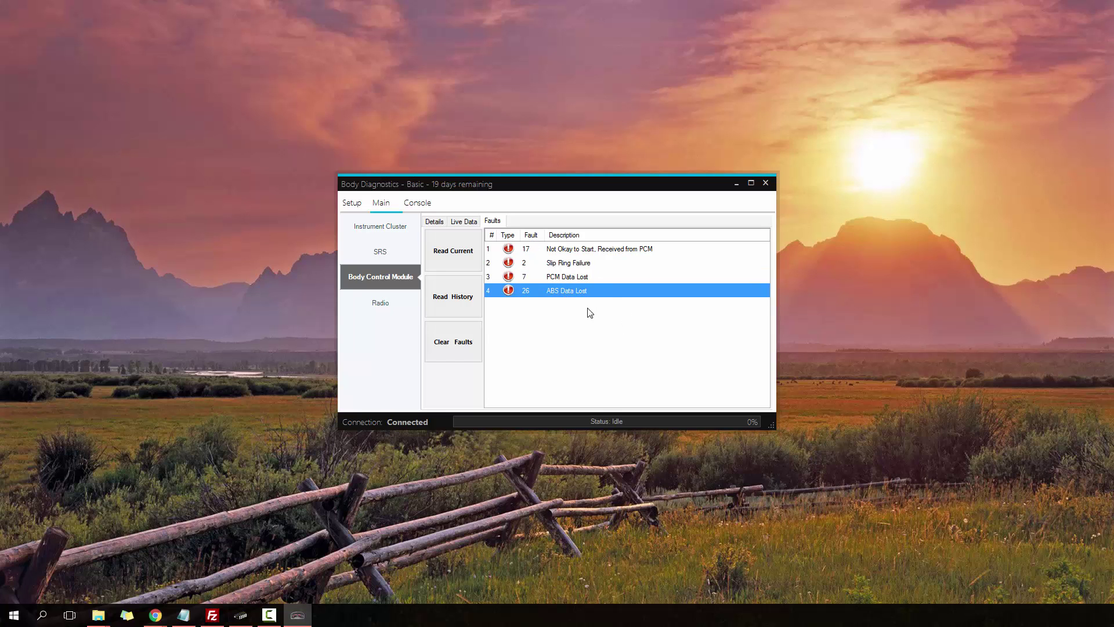
click(455, 302)
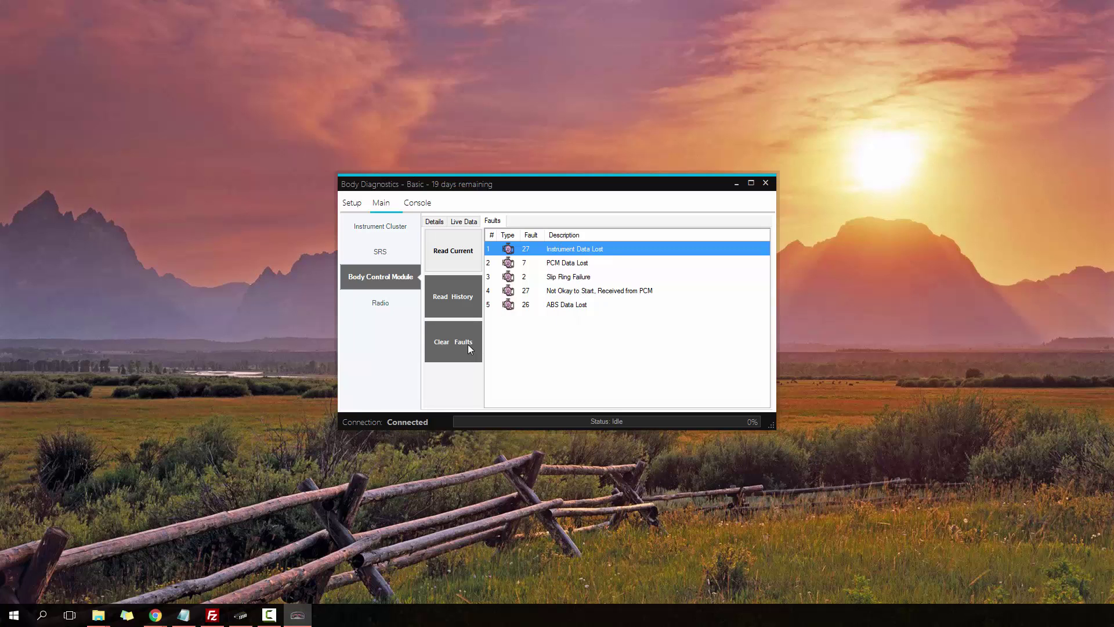
Look through the Radio module's identification fields and its fault reading options.
click(384, 306)
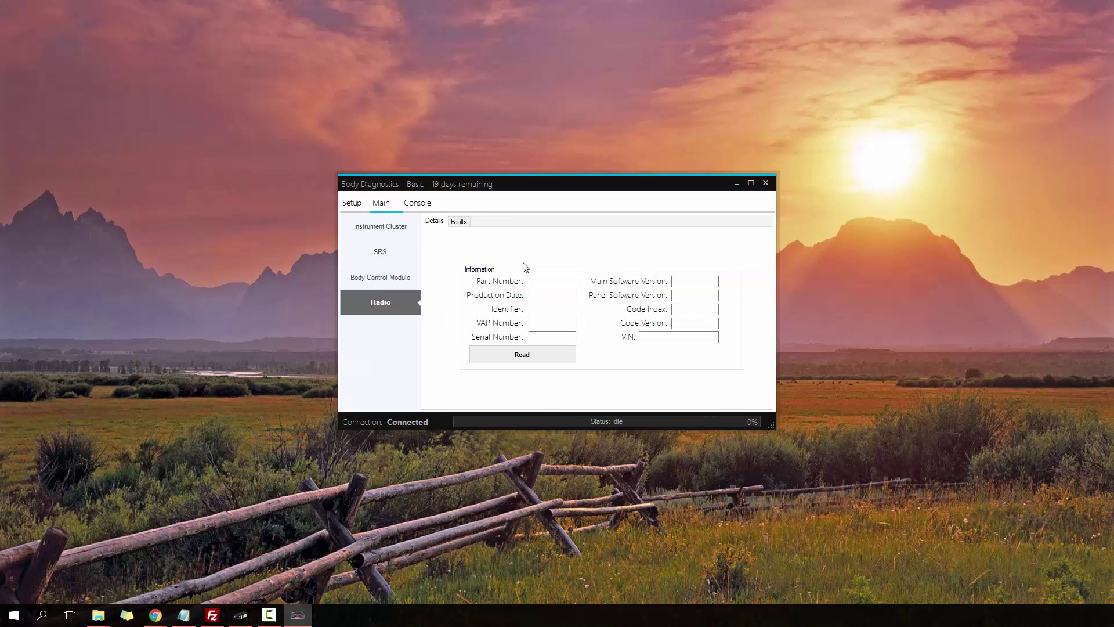
click(657, 337)
click(462, 224)
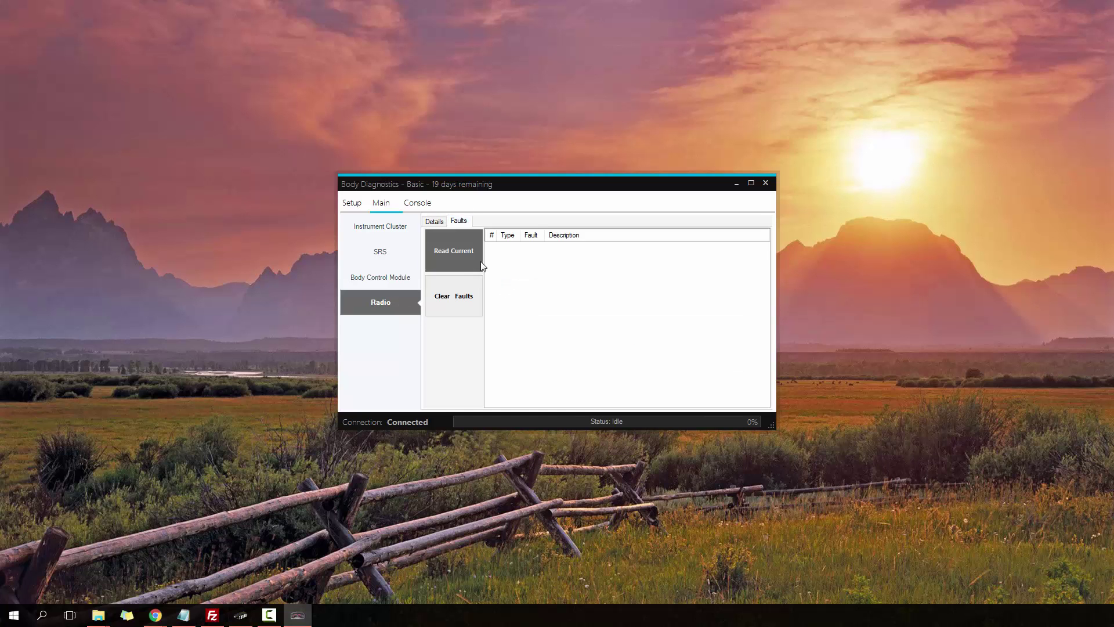
click(438, 224)
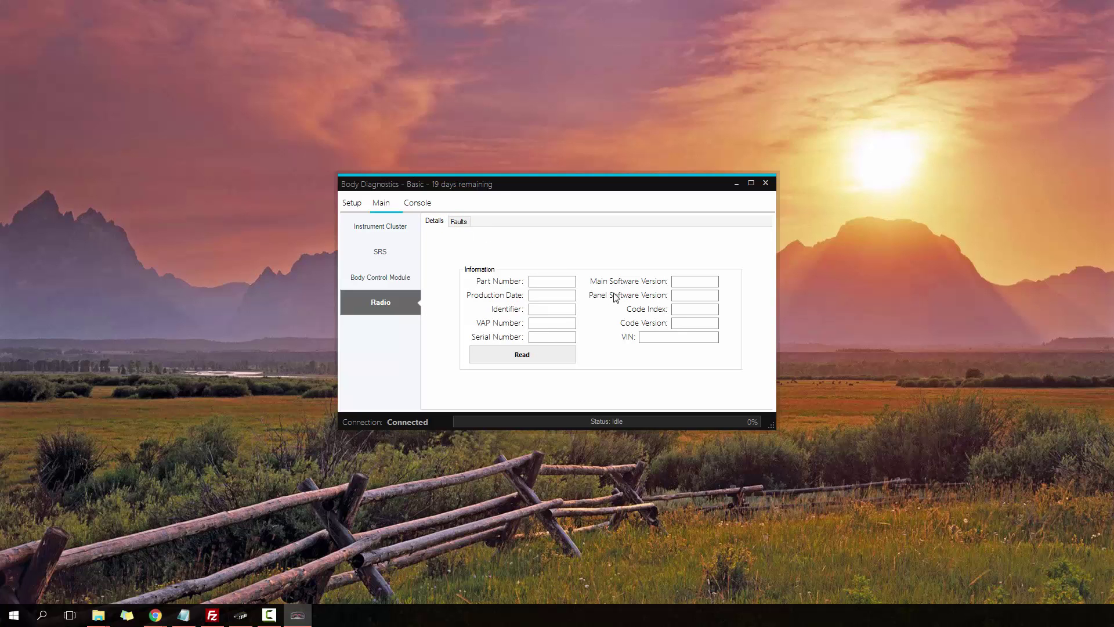
Disconnect from the VY Commodore, set the vehicle to VT S2 Commodore and reconnect.
click(377, 232)
click(351, 203)
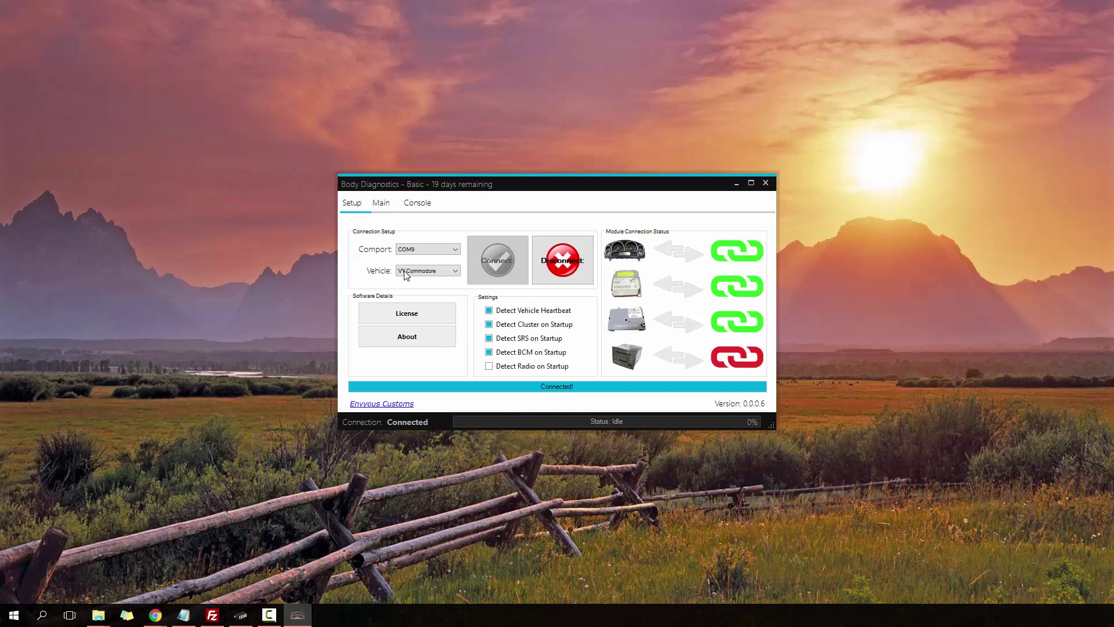
click(562, 268)
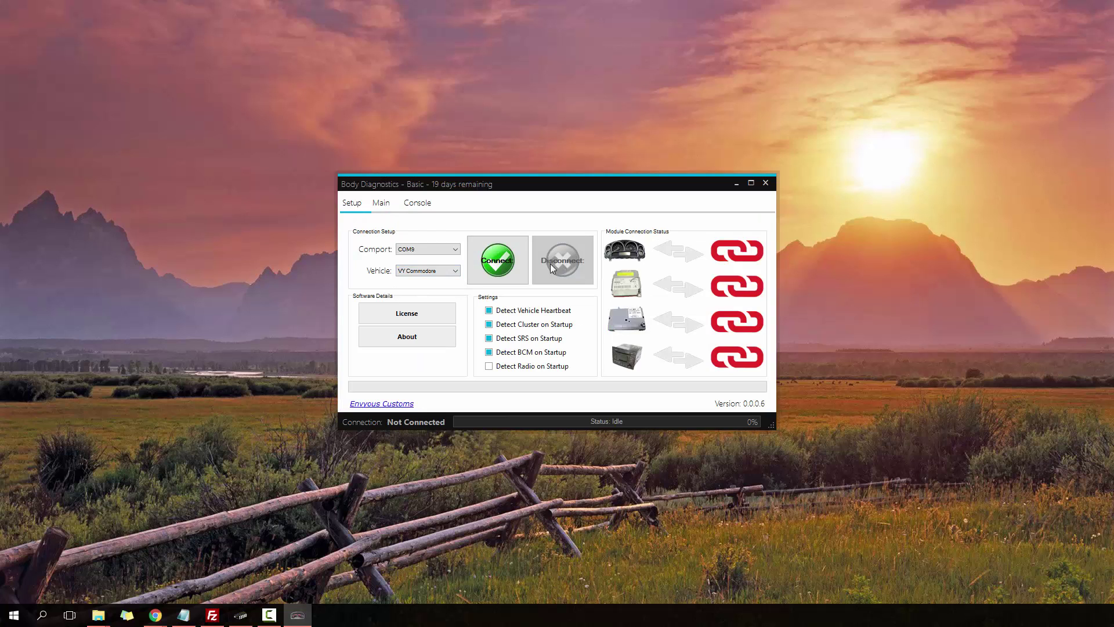
click(425, 271)
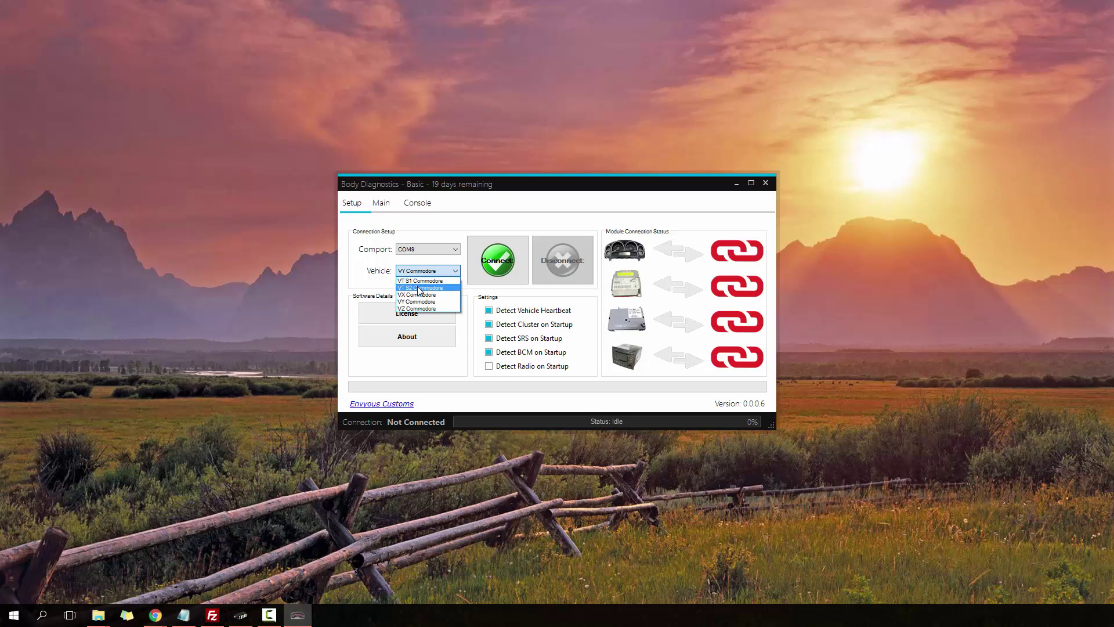
click(423, 288)
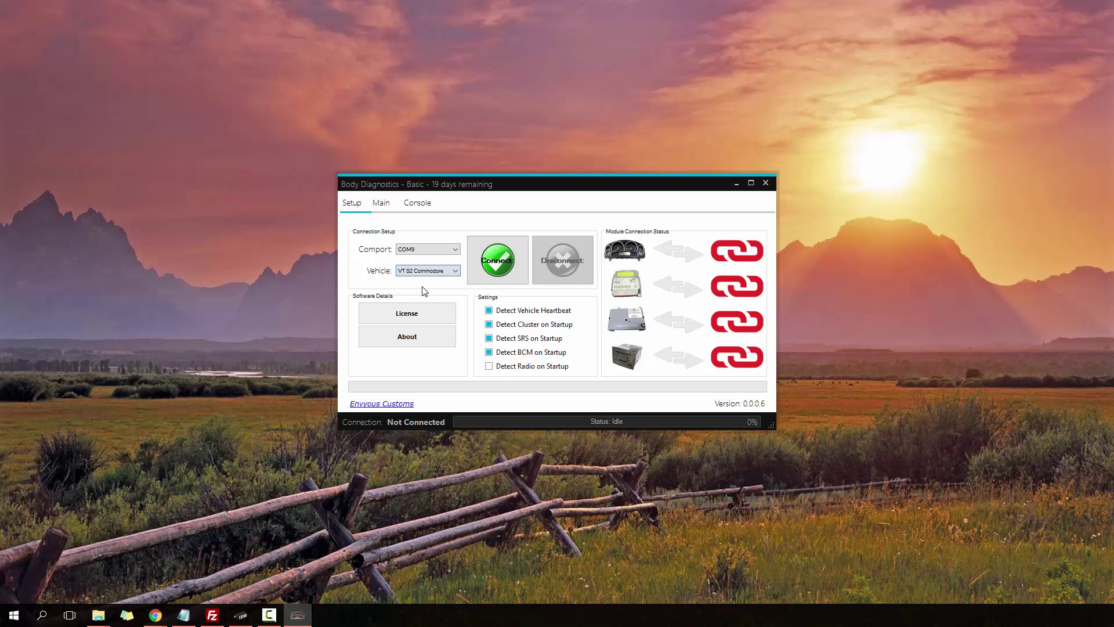
click(505, 267)
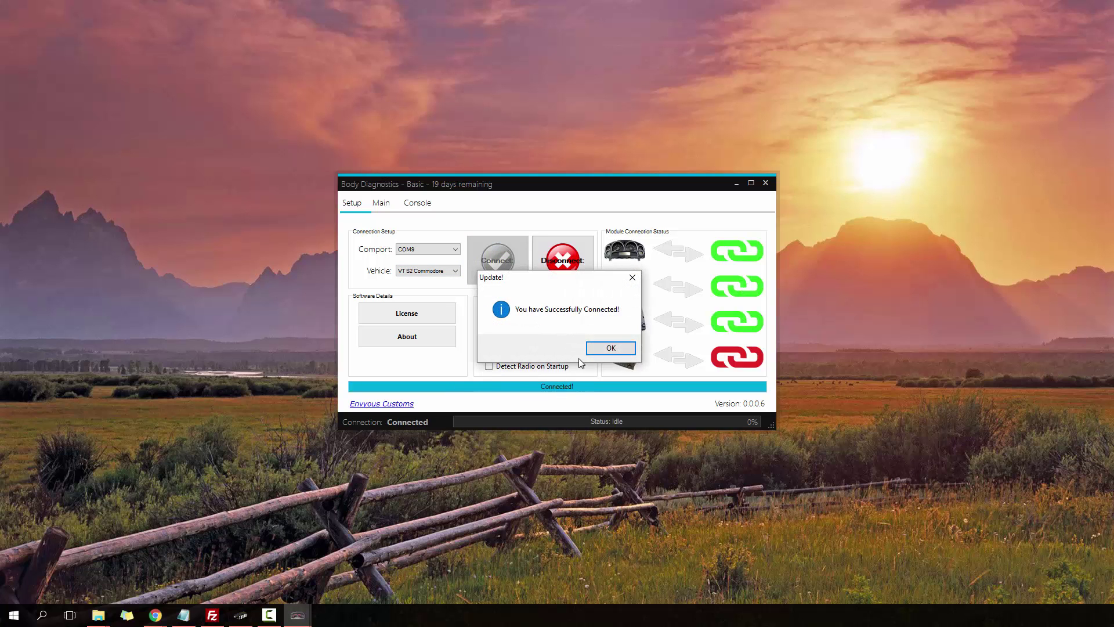
click(612, 349)
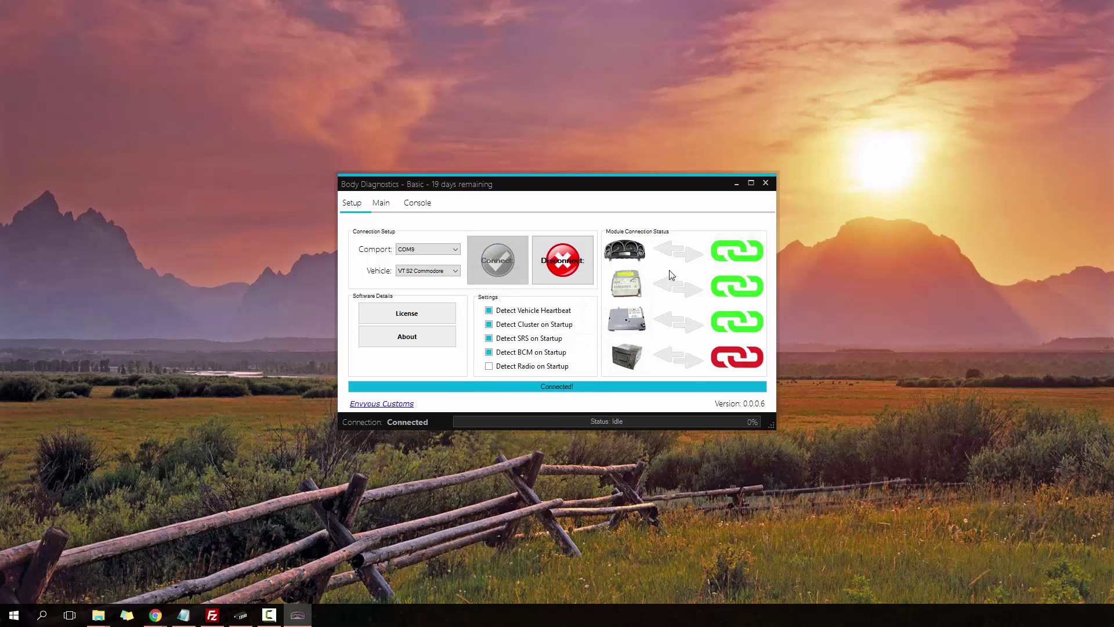
Read the VT S2 instrument cluster's module details and its general live data, and review its warnings and indications.
click(382, 206)
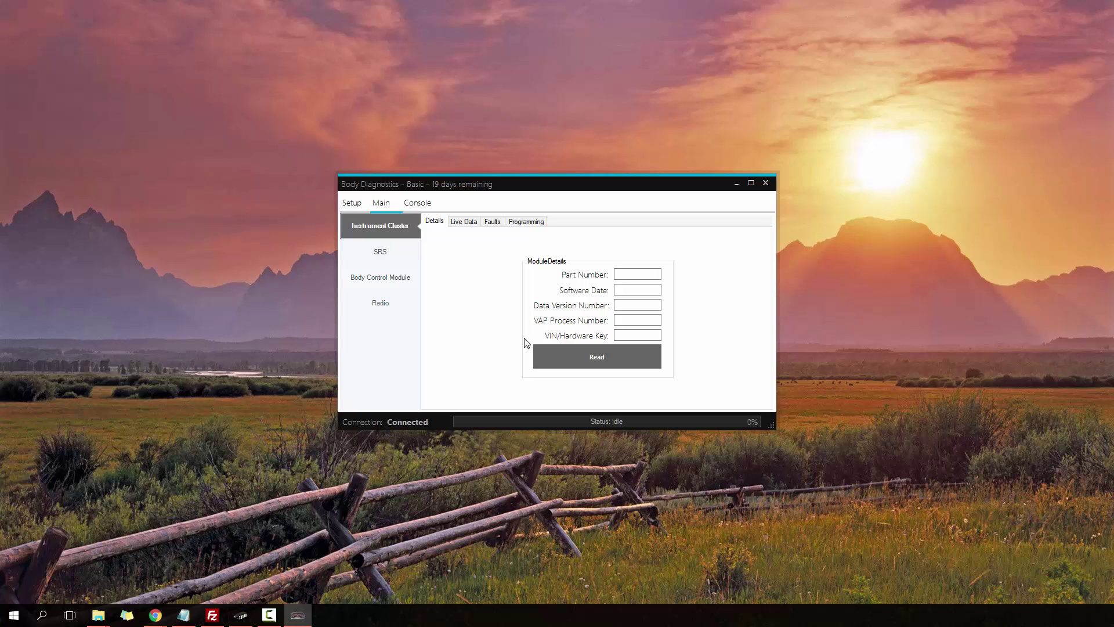
click(585, 361)
click(465, 223)
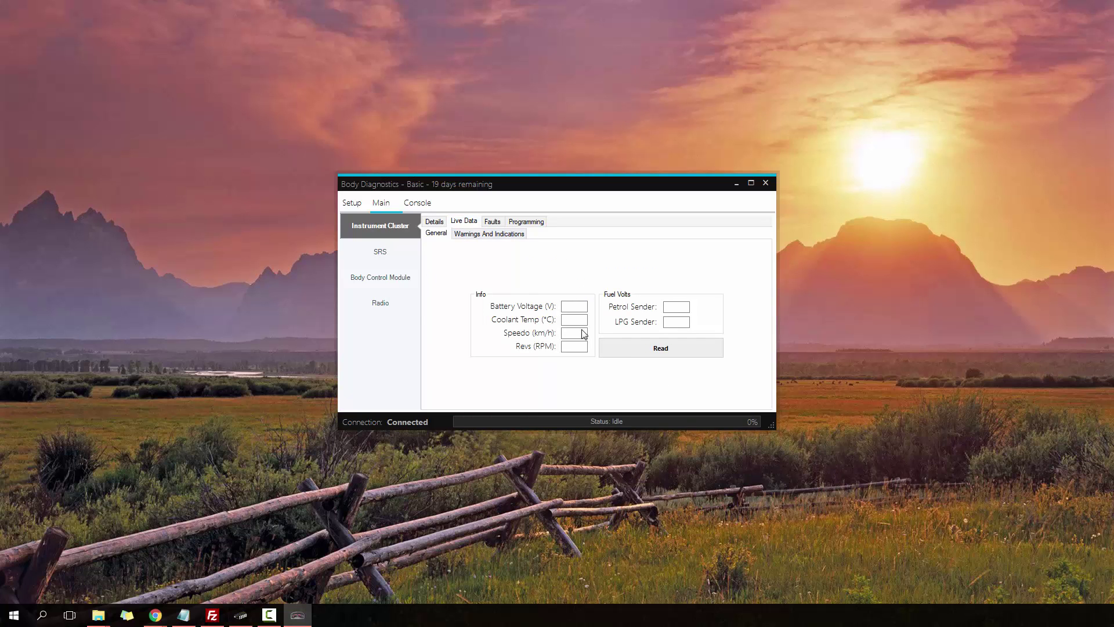
click(619, 348)
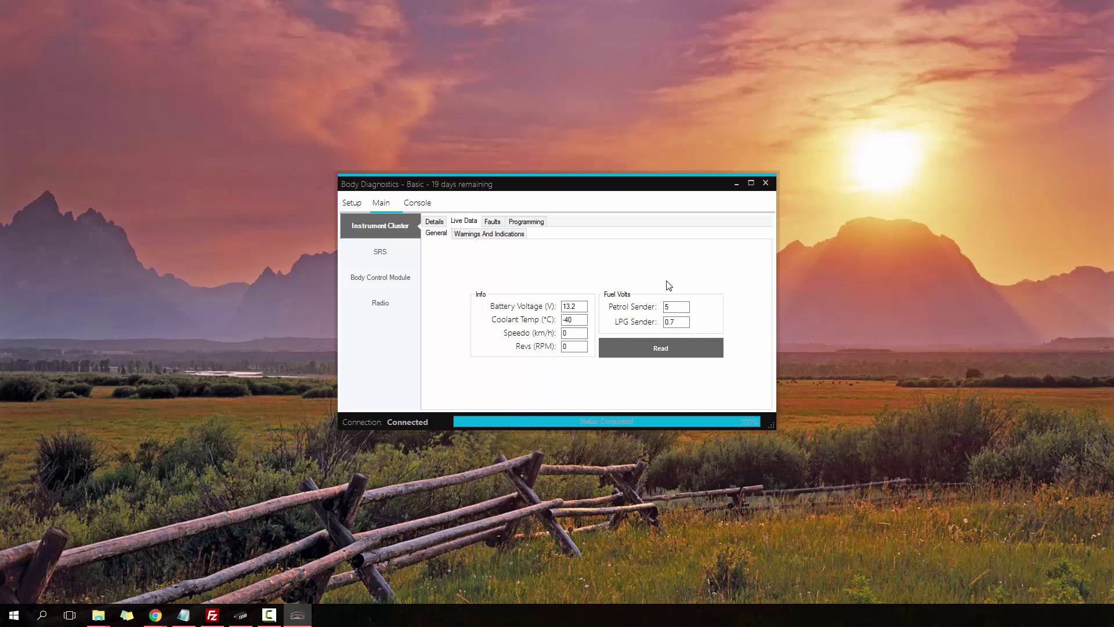
click(467, 234)
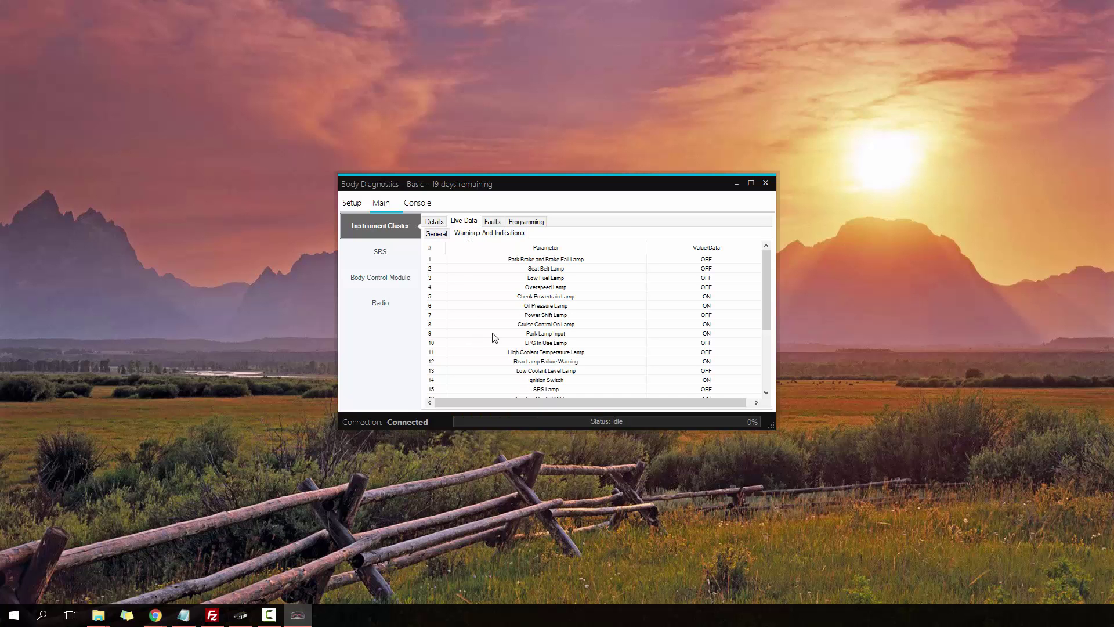
drag(766, 287, 765, 255)
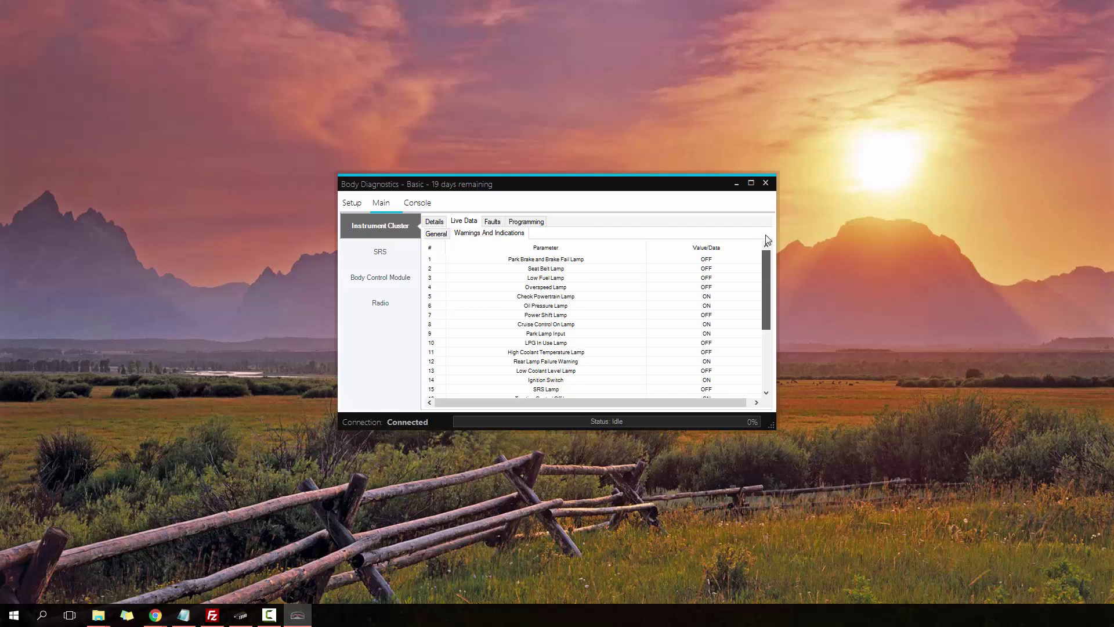
Read the VT S2 instrument cluster's current and history faults.
click(491, 222)
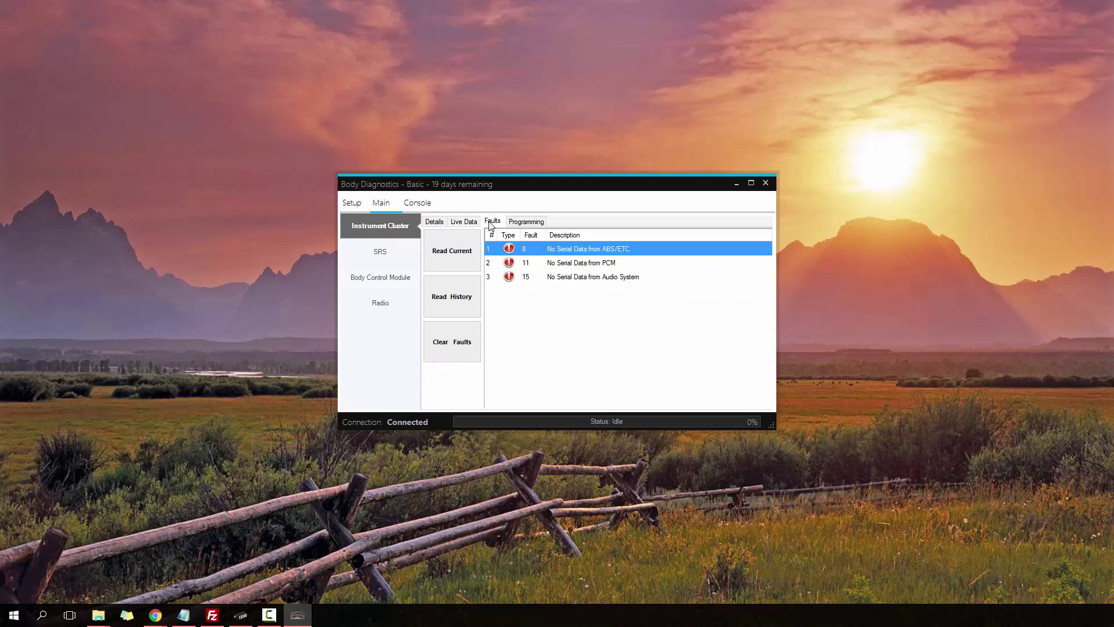
click(461, 256)
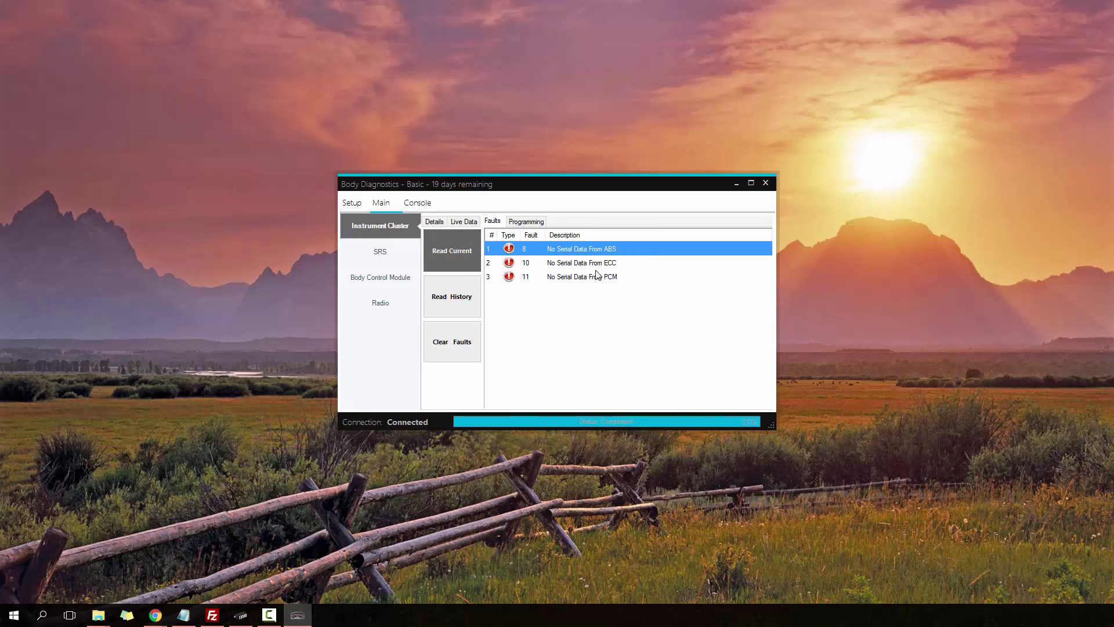
click(461, 292)
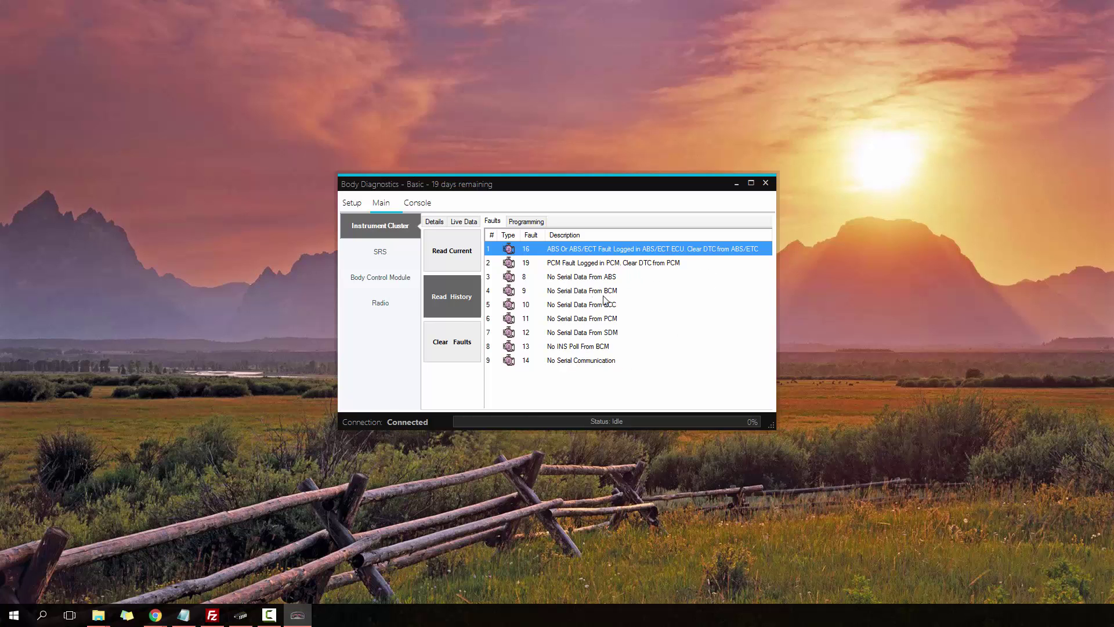
Read the instrument cluster's engine, transmission and options configuration, set the engine type to V6 and write it to the cluster.
click(524, 221)
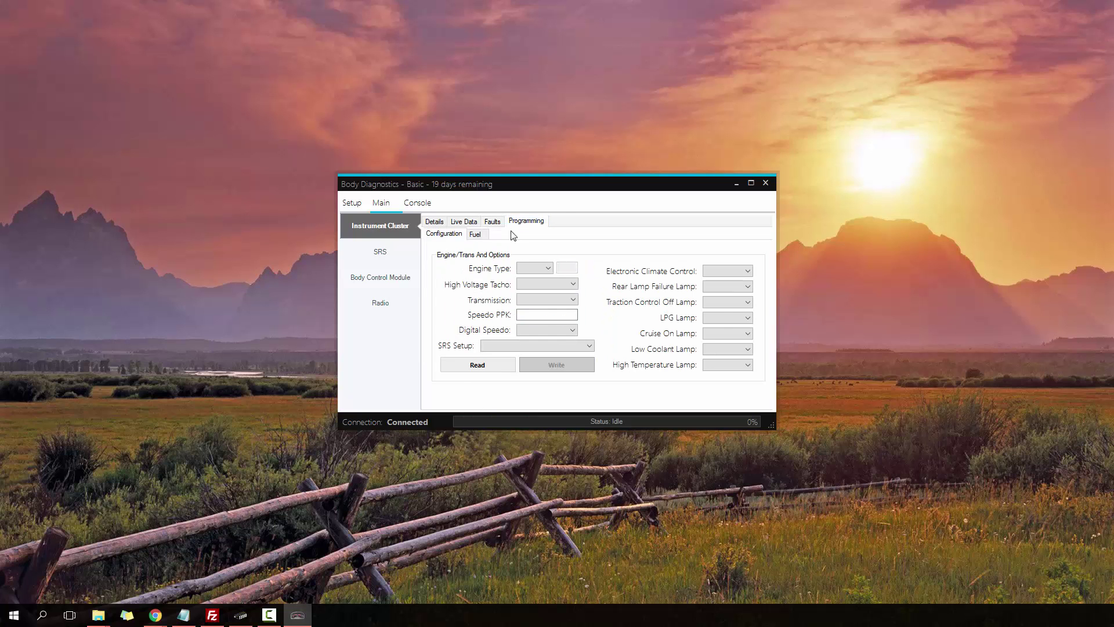
click(469, 363)
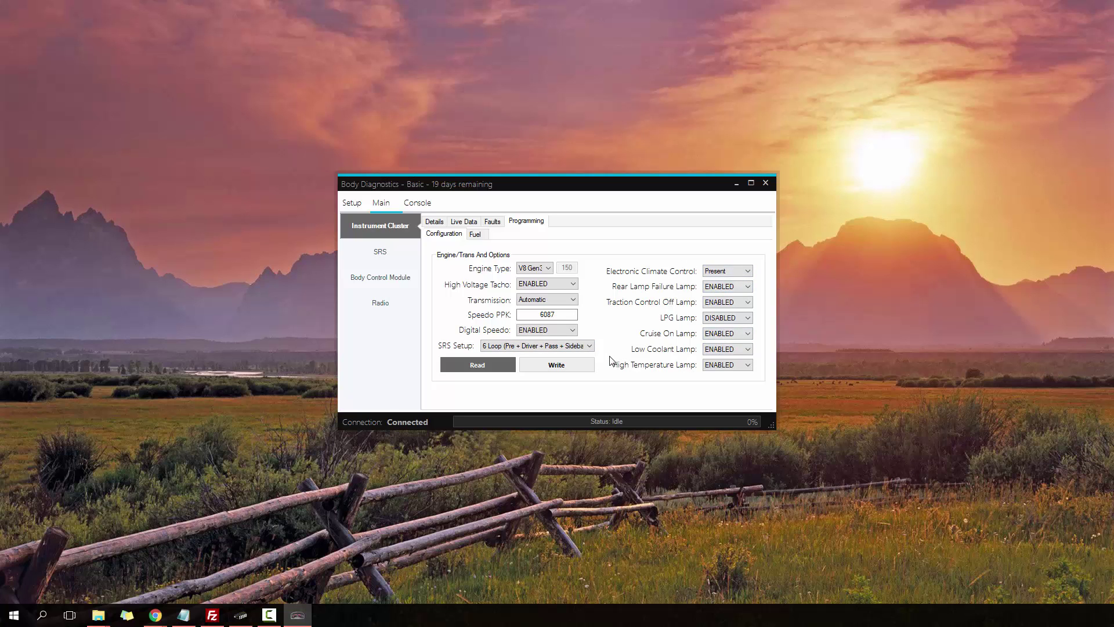
click(543, 268)
click(540, 279)
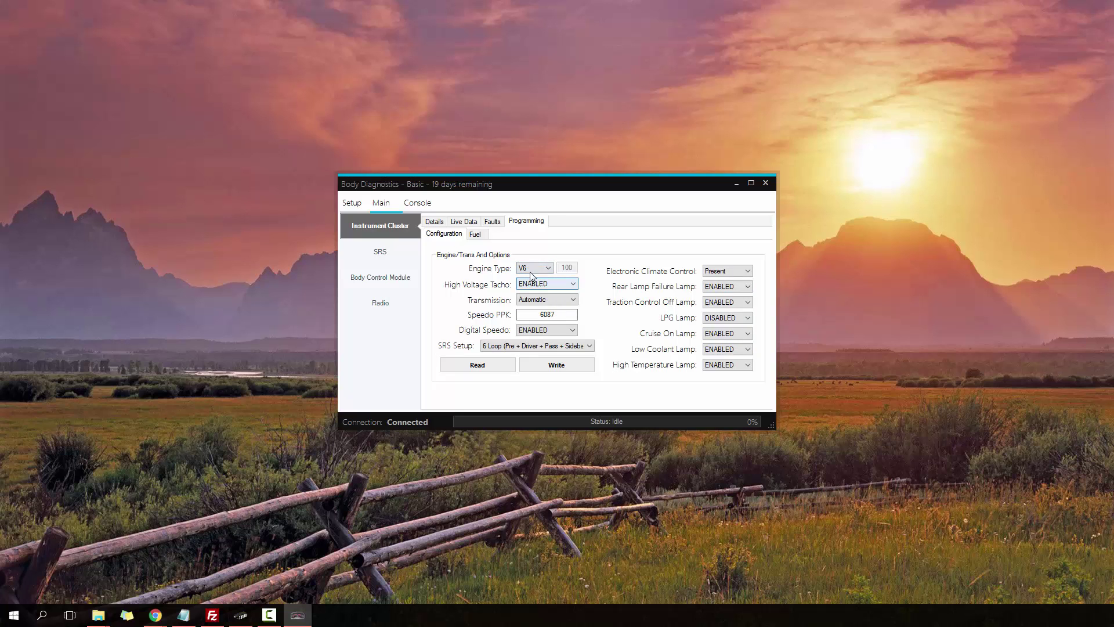
click(555, 369)
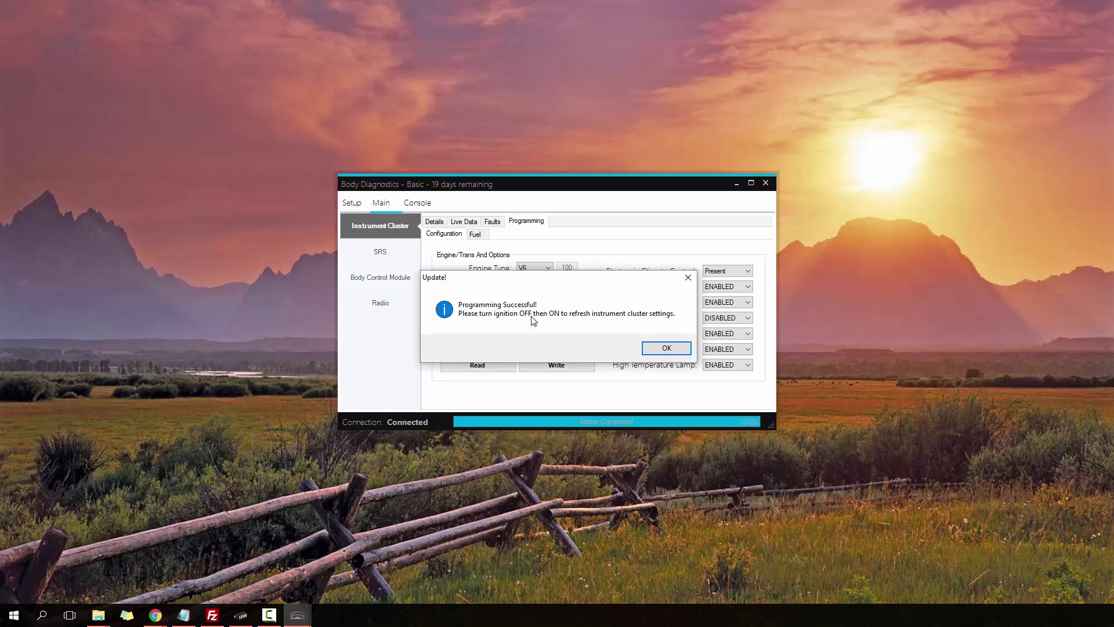
click(663, 353)
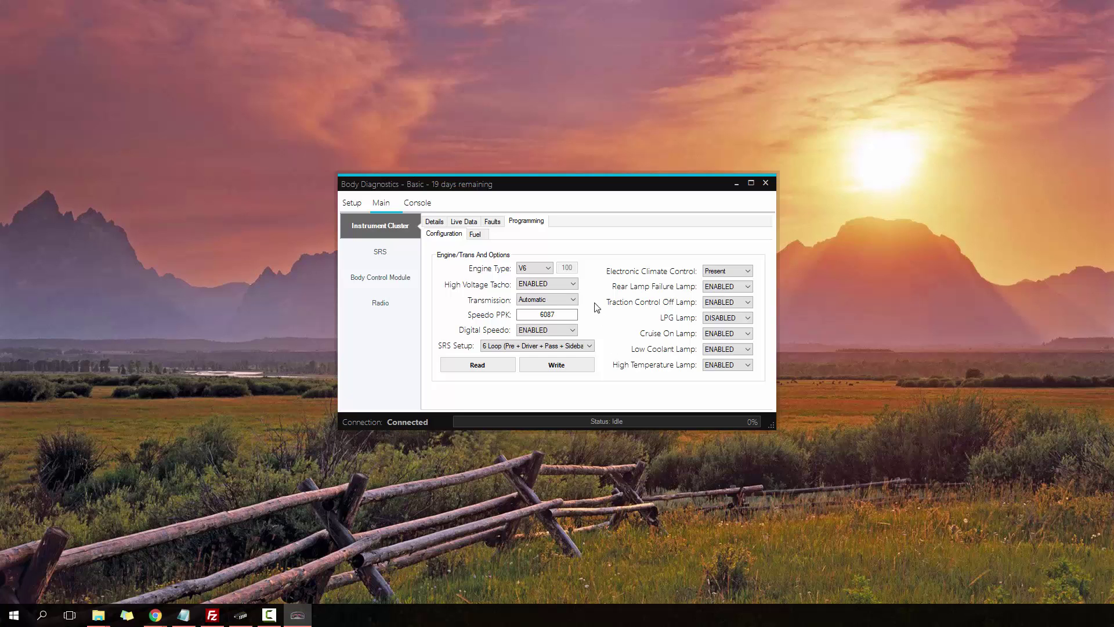
Read the instrument cluster's petrol and LPG tank capacity and gauge configuration.
click(479, 238)
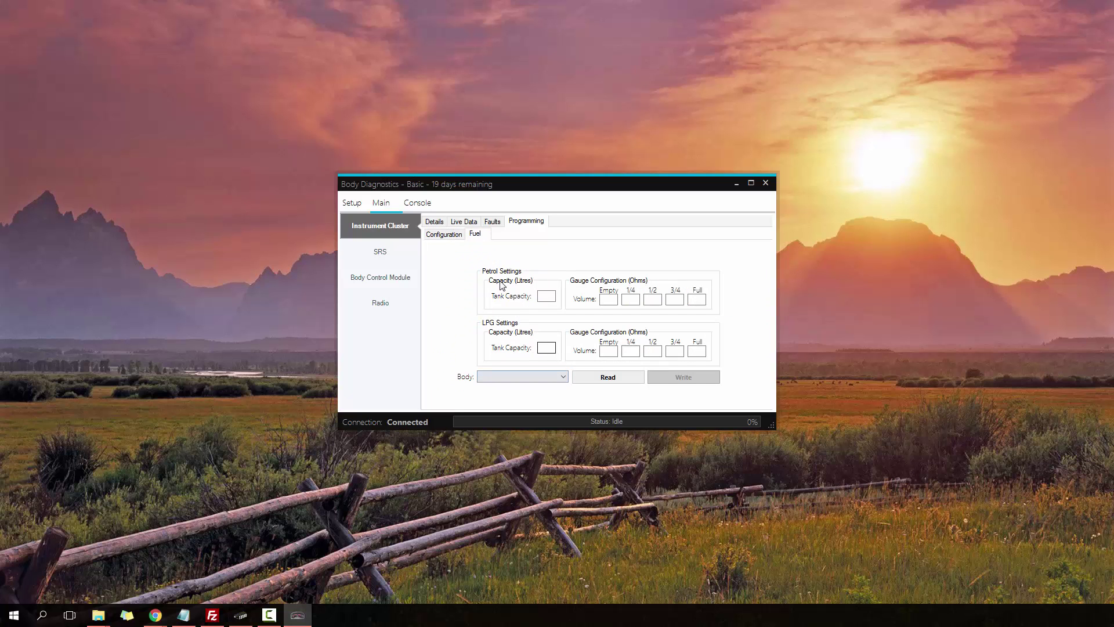
click(597, 378)
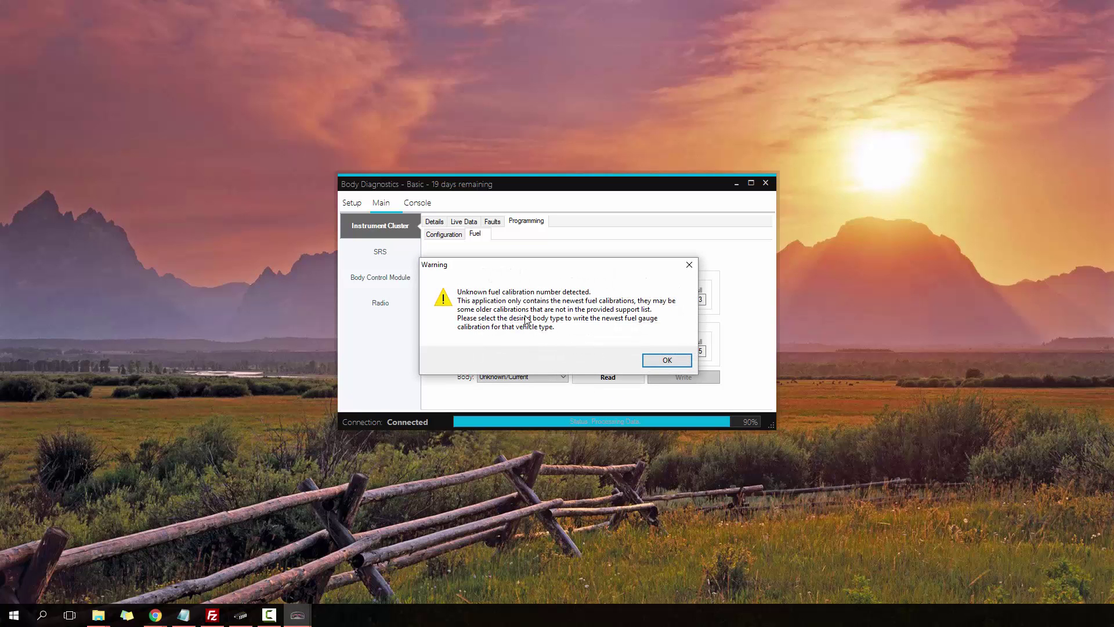
mouse_move(483, 270)
mouse_down()
mouse_move(494, 261)
mouse_move(497, 275)
mouse_up()
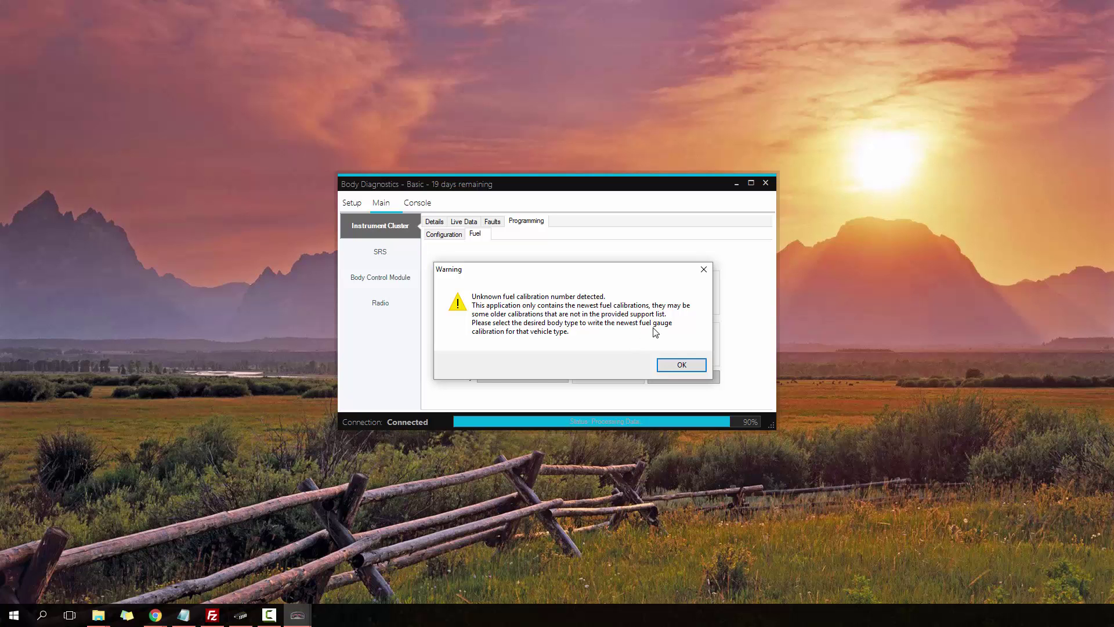
click(681, 365)
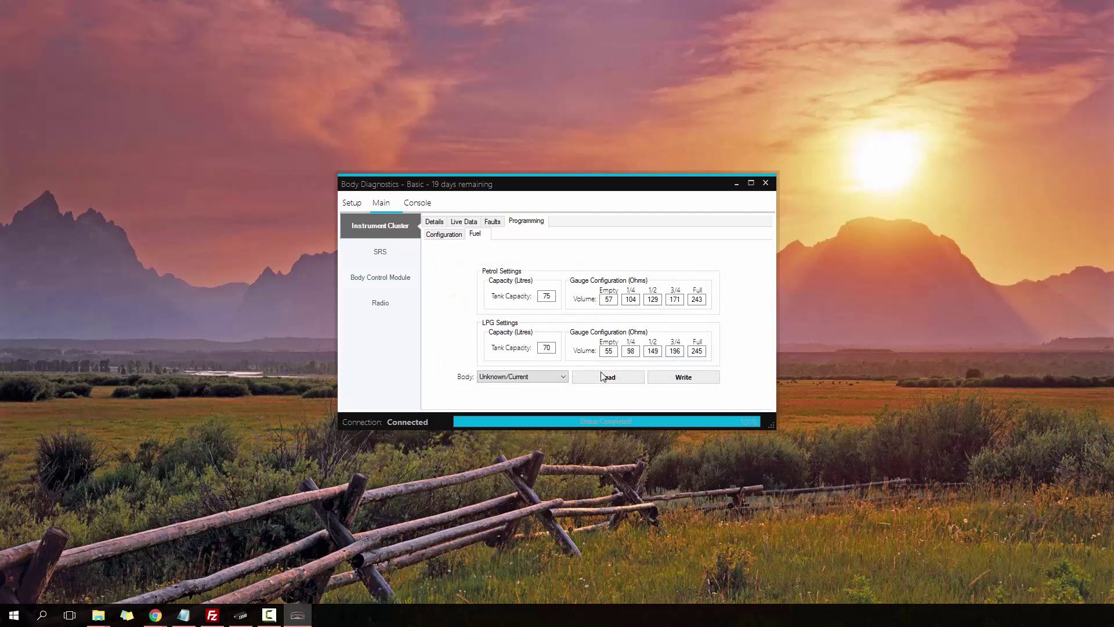
Preview the Sedan/Monaro V6 & V8 and V6 supercharged fuel calibrations, and set the body type to Utility Calibration.
click(547, 378)
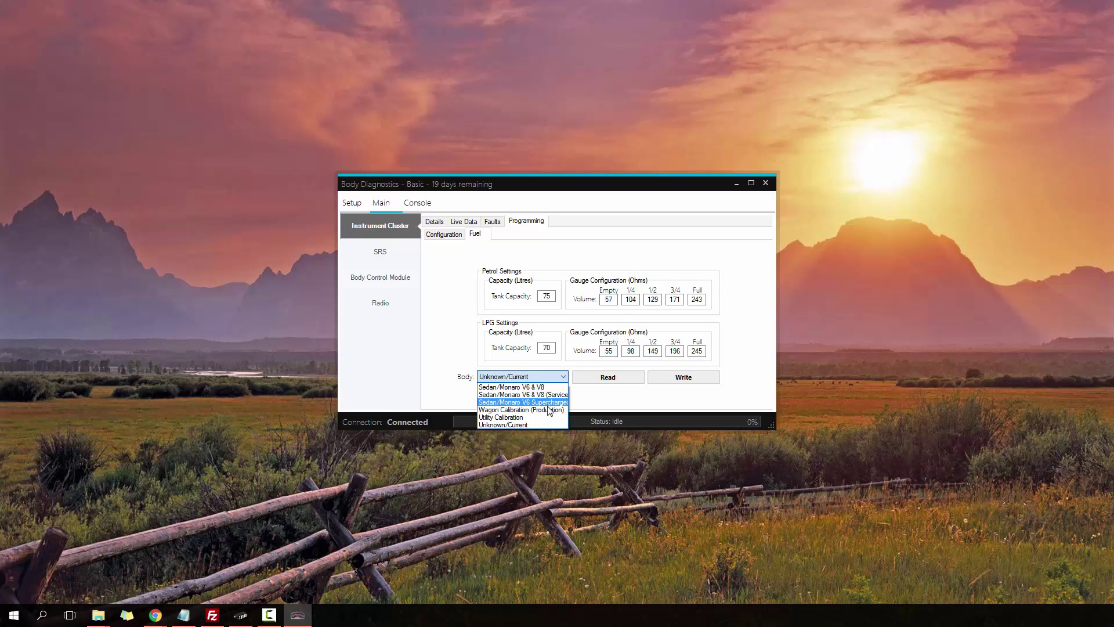
click(513, 392)
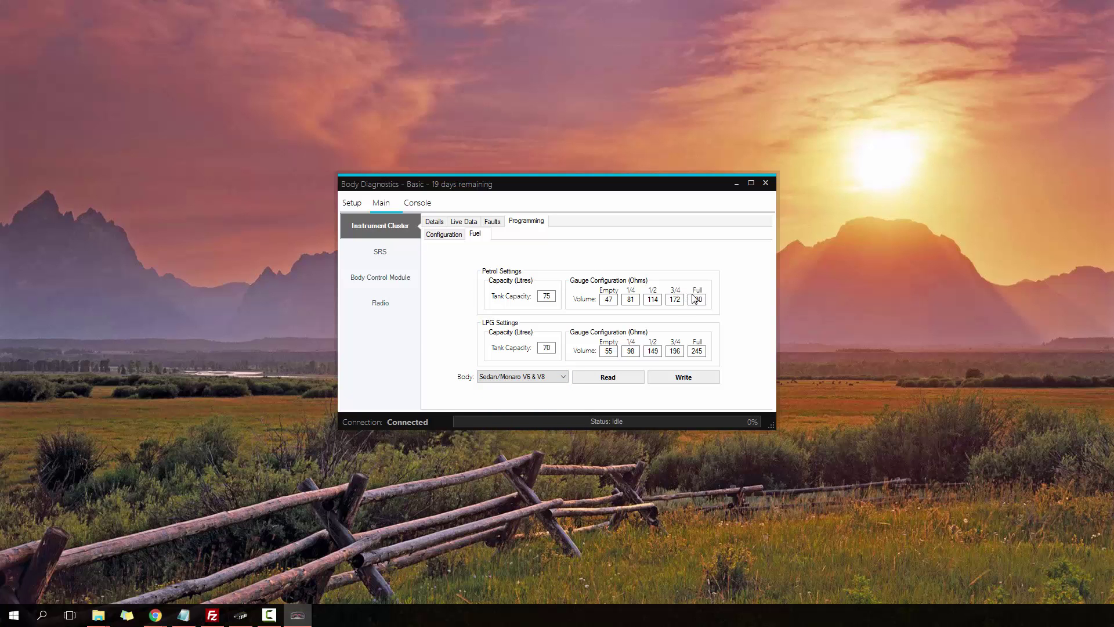
click(530, 376)
click(516, 403)
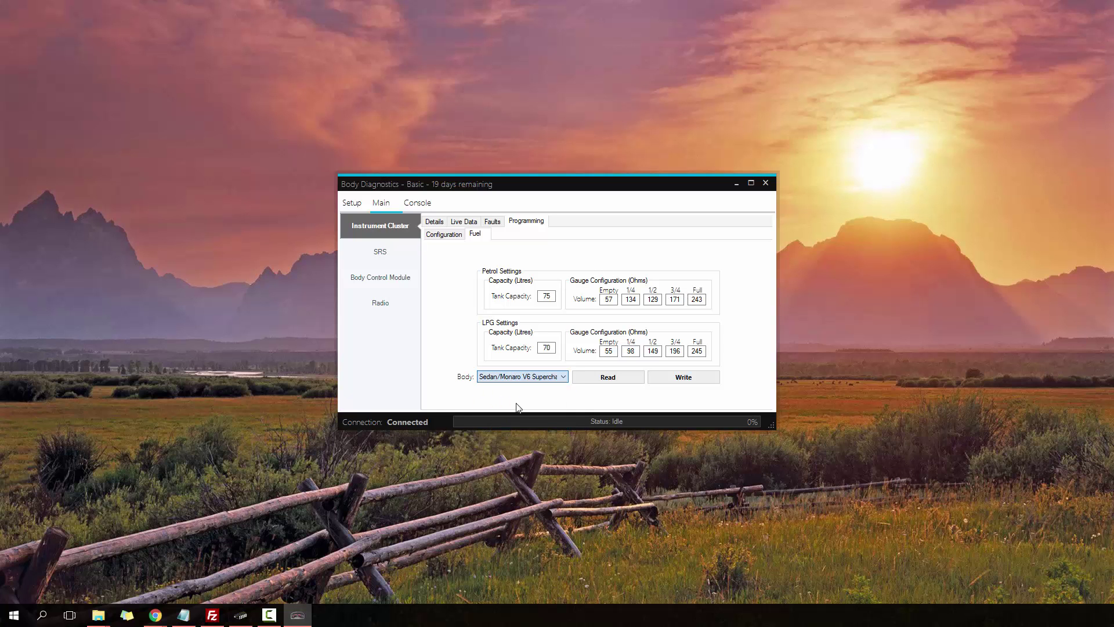
click(540, 376)
click(520, 417)
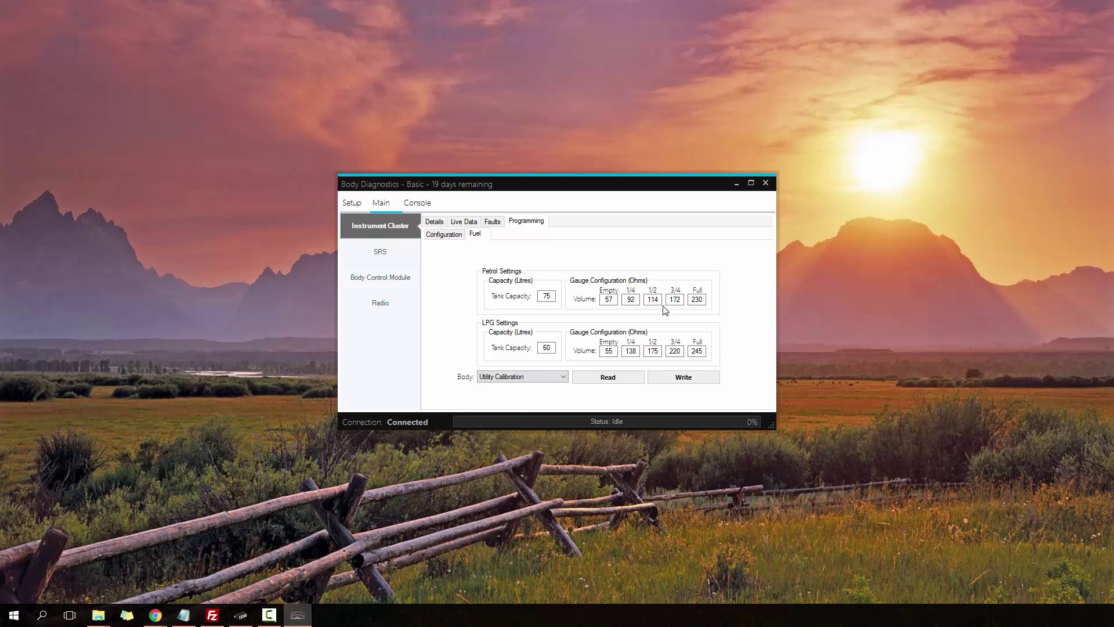
click(694, 377)
Go back to the instrument cluster's module details and return to the connection setup.
click(434, 221)
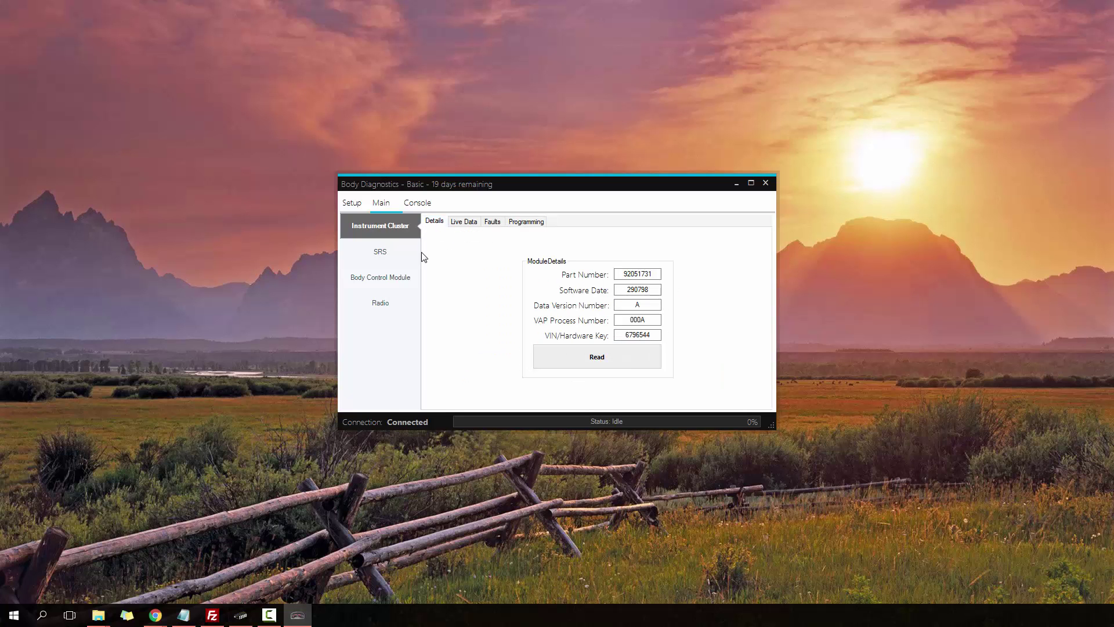
click(352, 205)
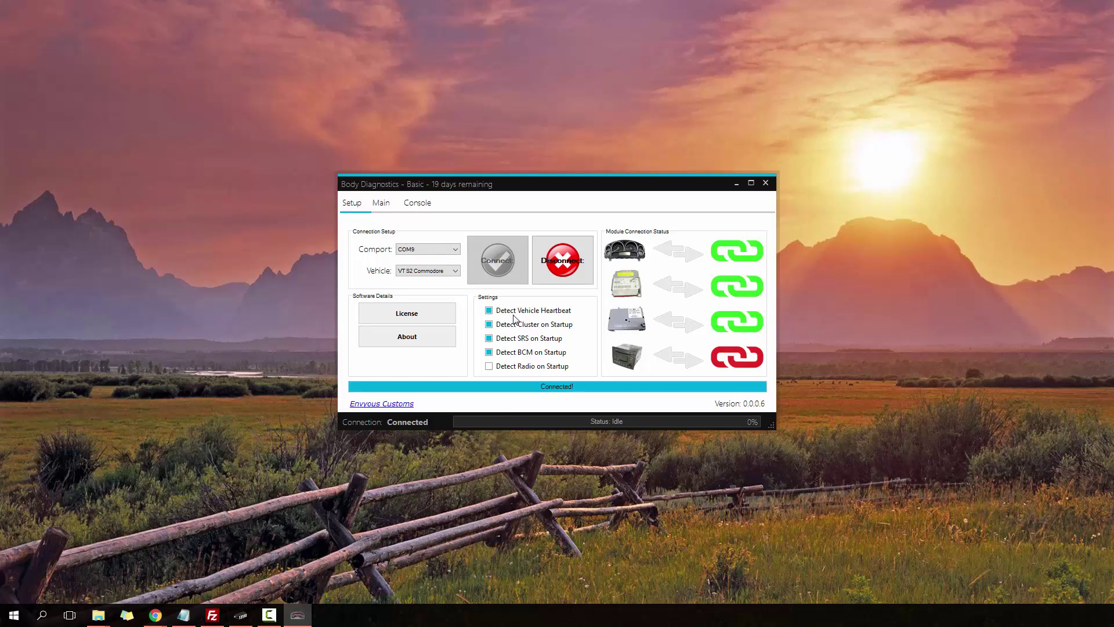